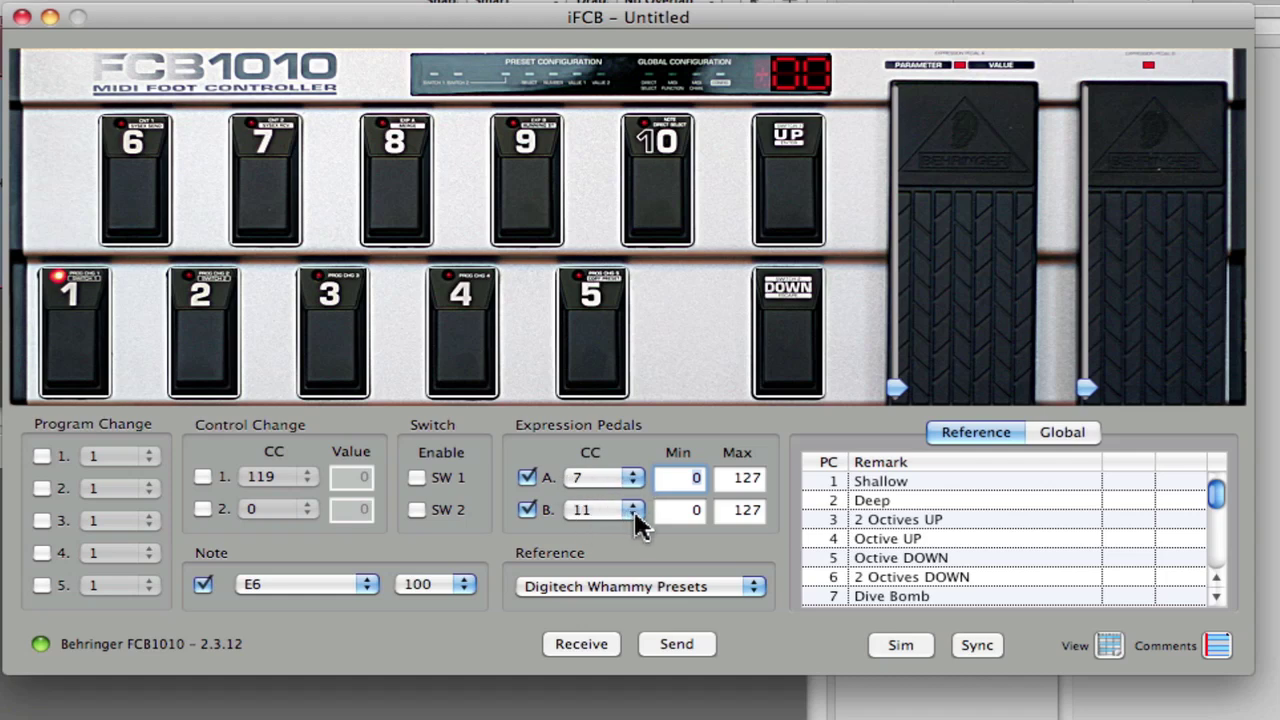
left_click(200, 363)
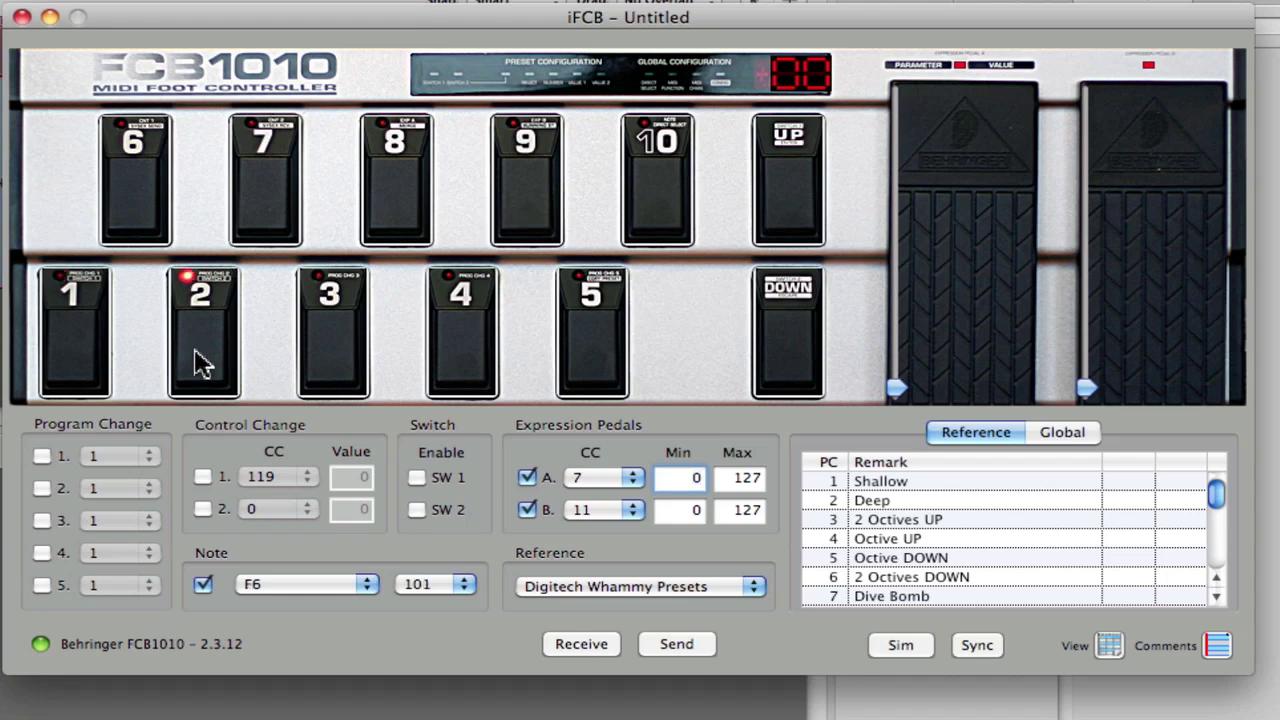
left_click(103, 343)
left_click(205, 348)
left_click(96, 351)
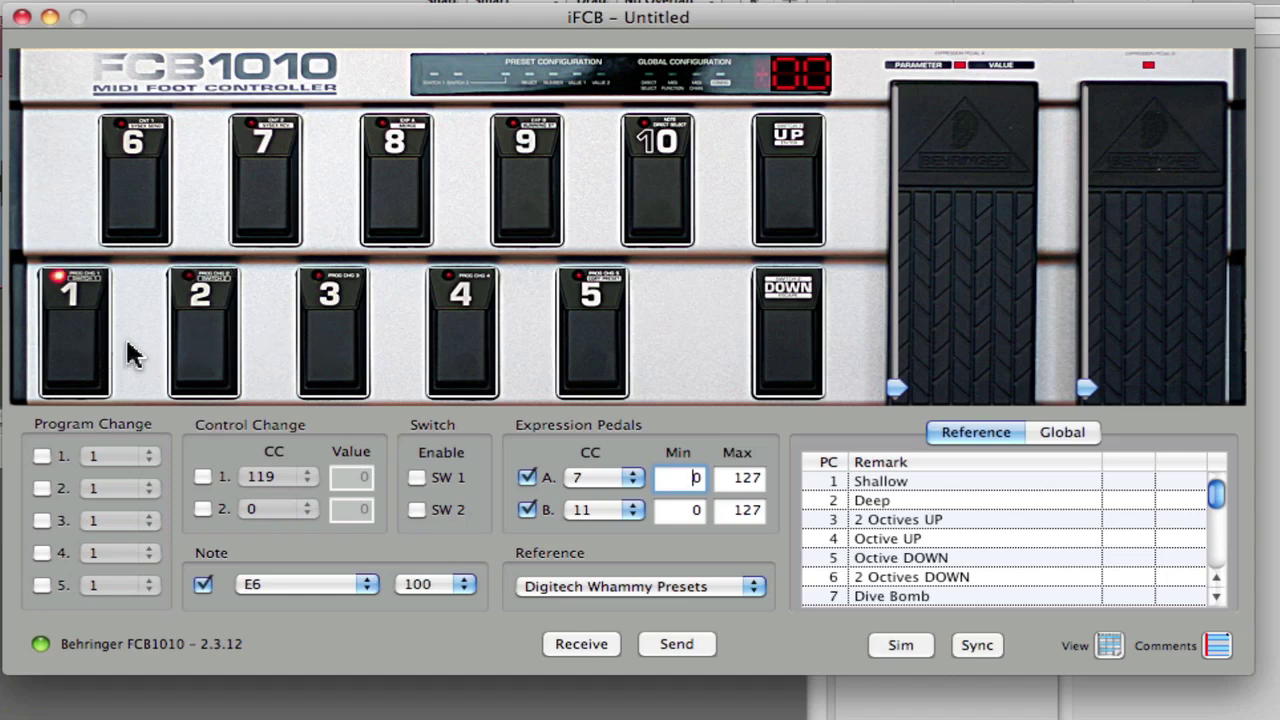
left_click(200, 362)
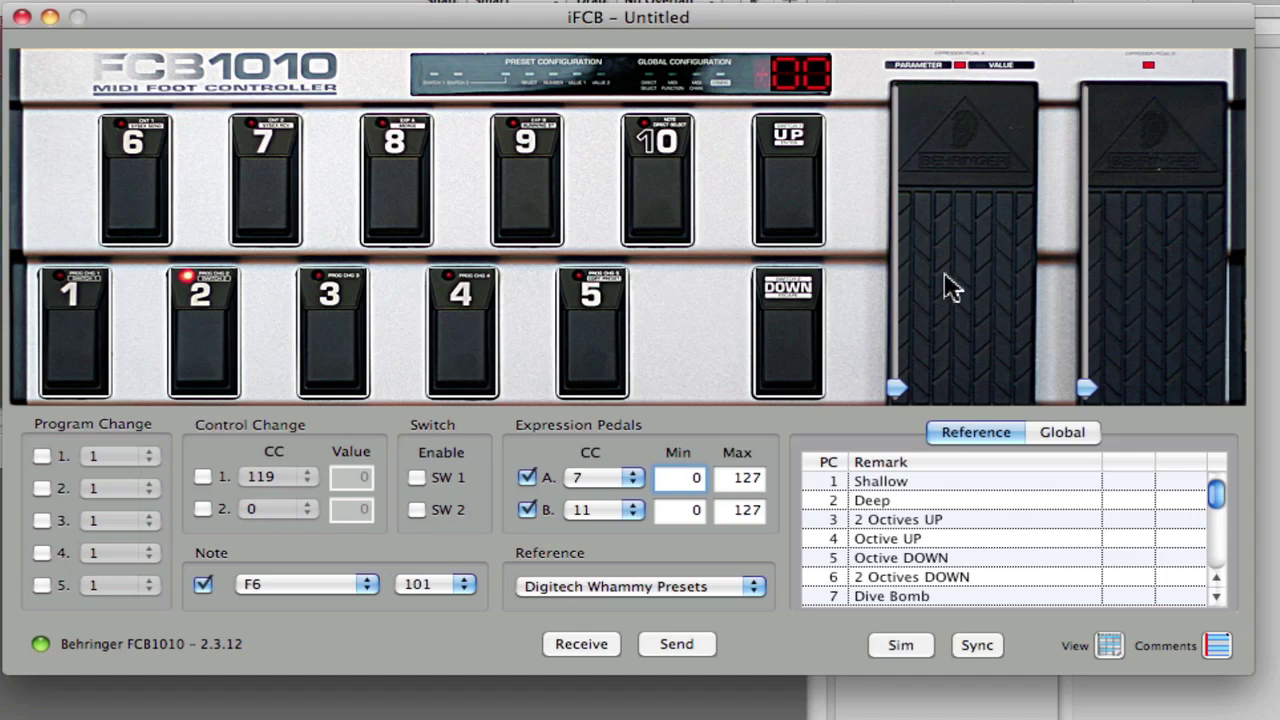
left_click(80, 365)
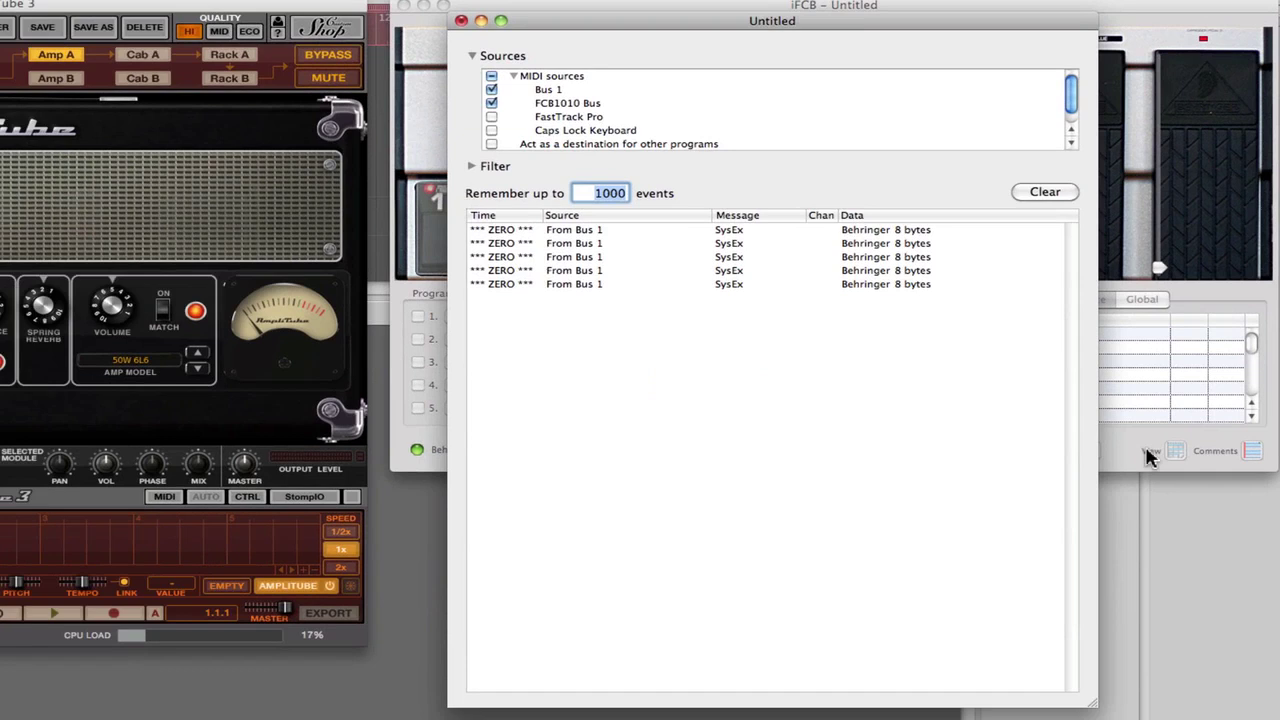
- Clear the MIDI Monitor log, enable all MIDI sources, and clear it again to capture the pedal's CC 11 messages
left_click(1058, 194)
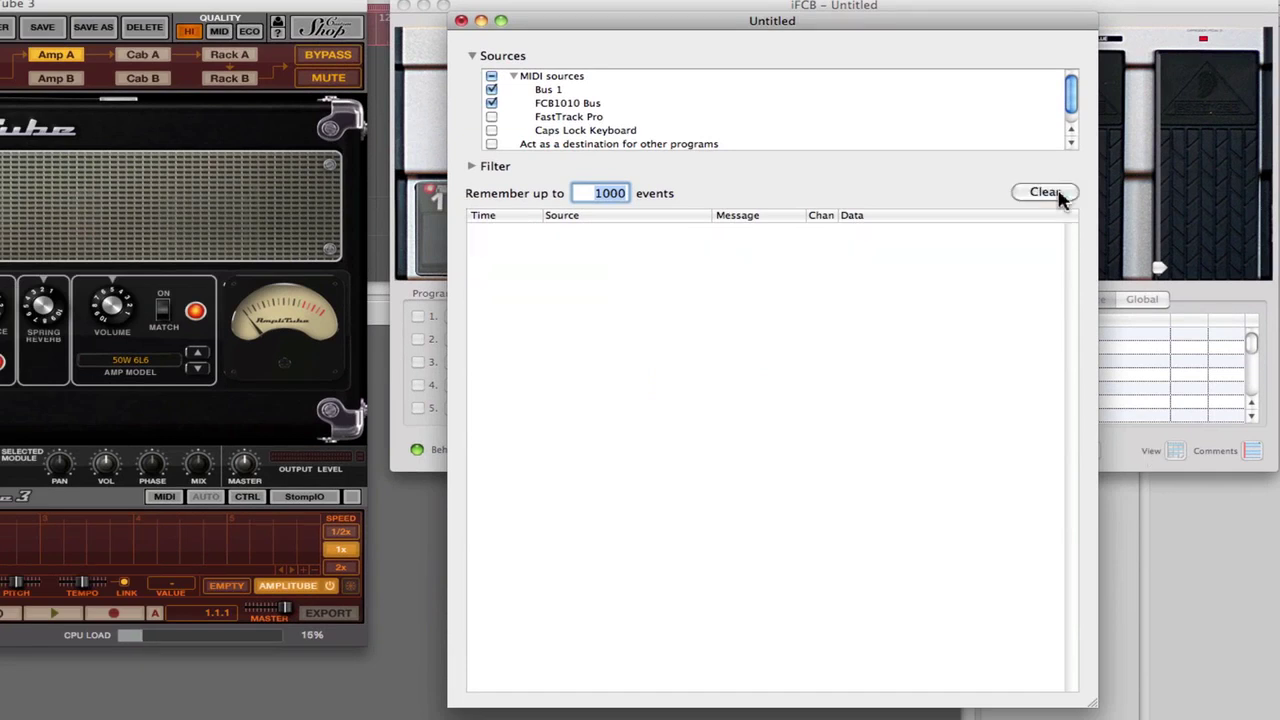
left_click(491, 77)
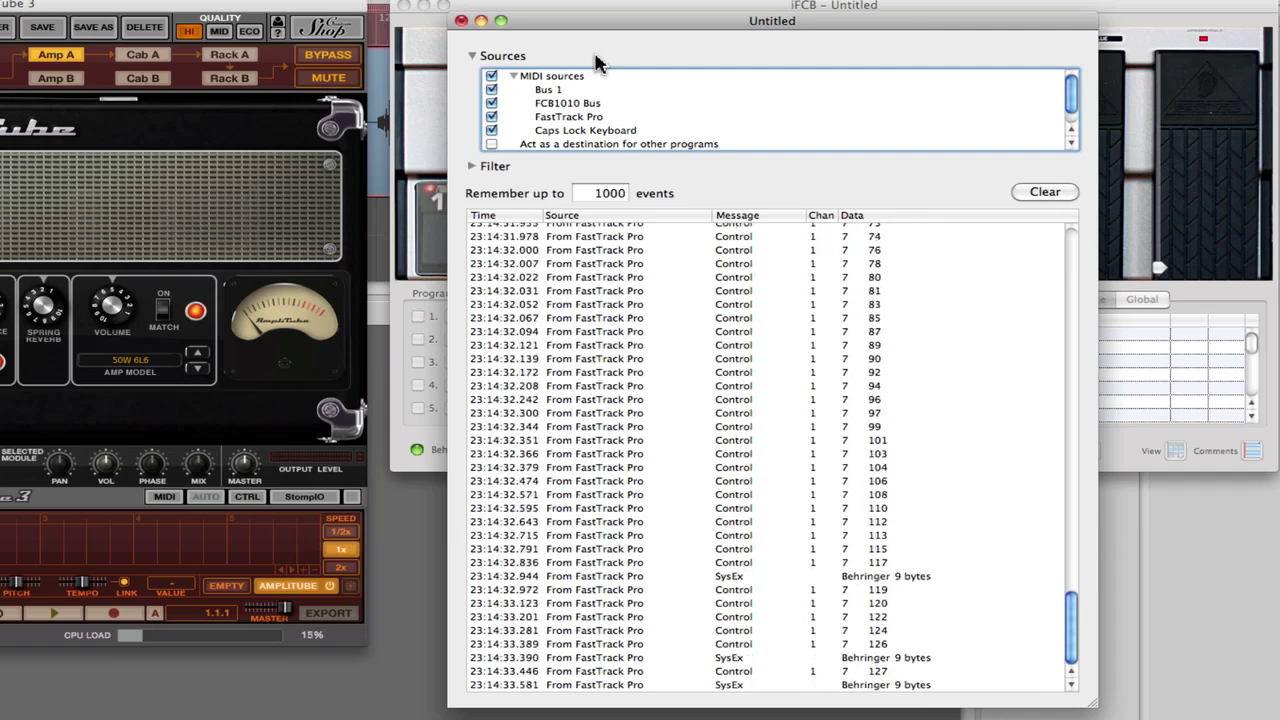
left_click(1050, 193)
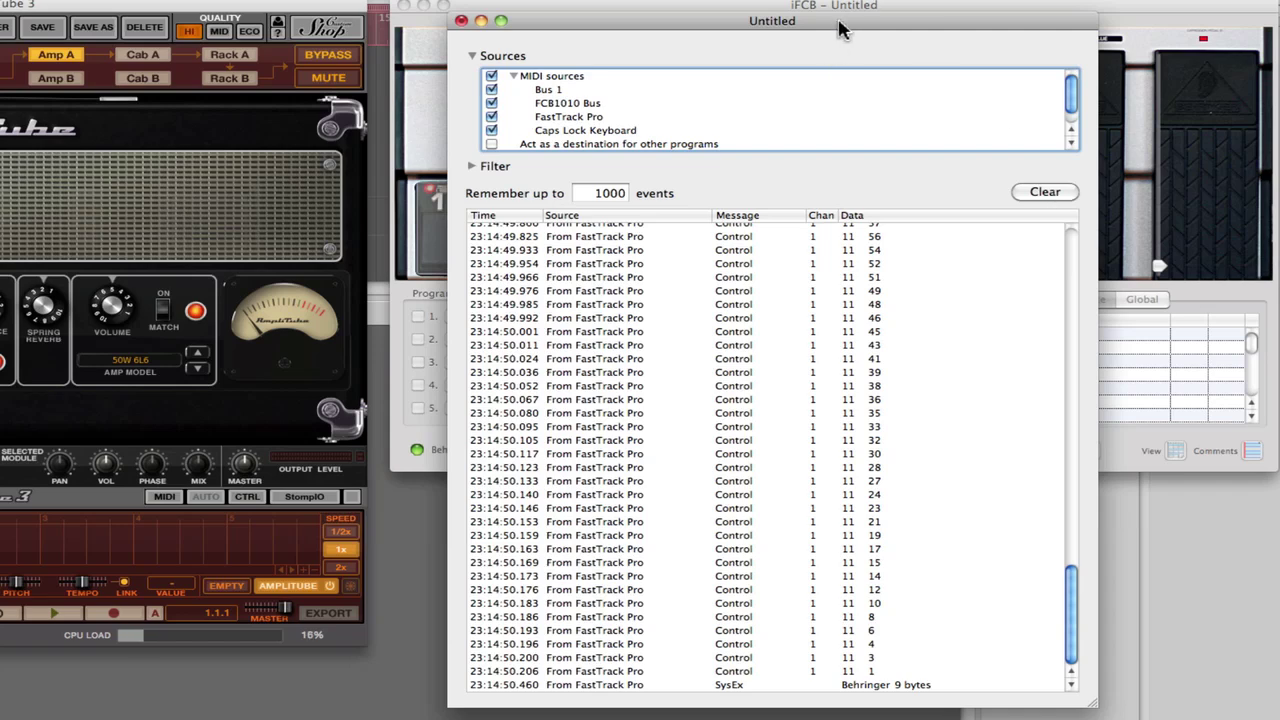
- Move the MIDI Monitor window up-left and switch to Safari's MIDI-OX page
left_click_drag(840, 30, 808, 16)
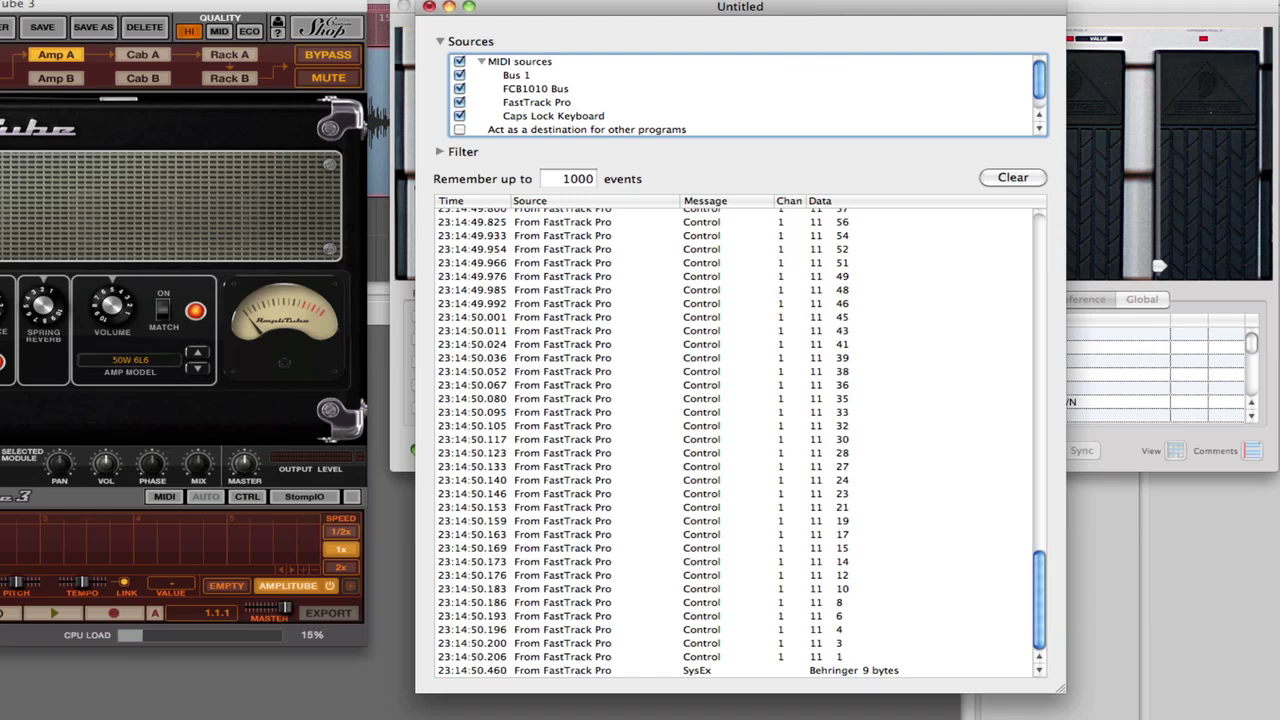
key("super+Tab")
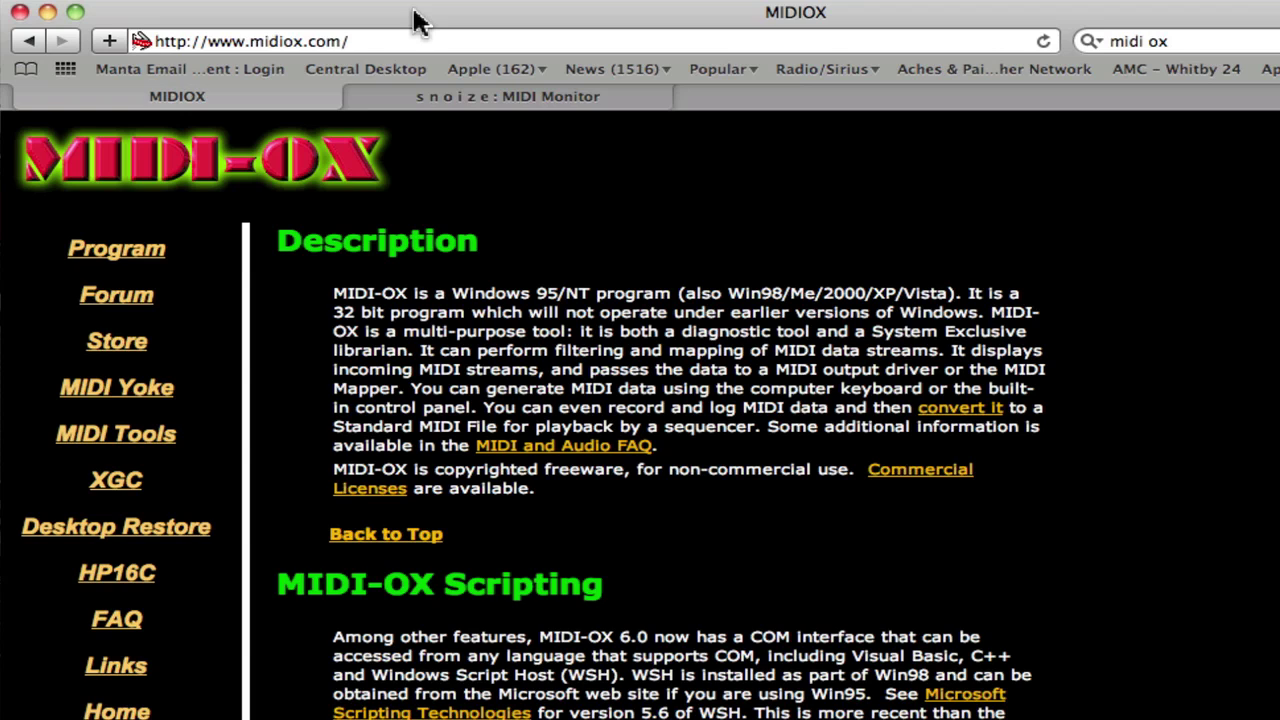
- Switch Safari to the 'snoize : MIDI Monitor' tab
left_click(412, 98)
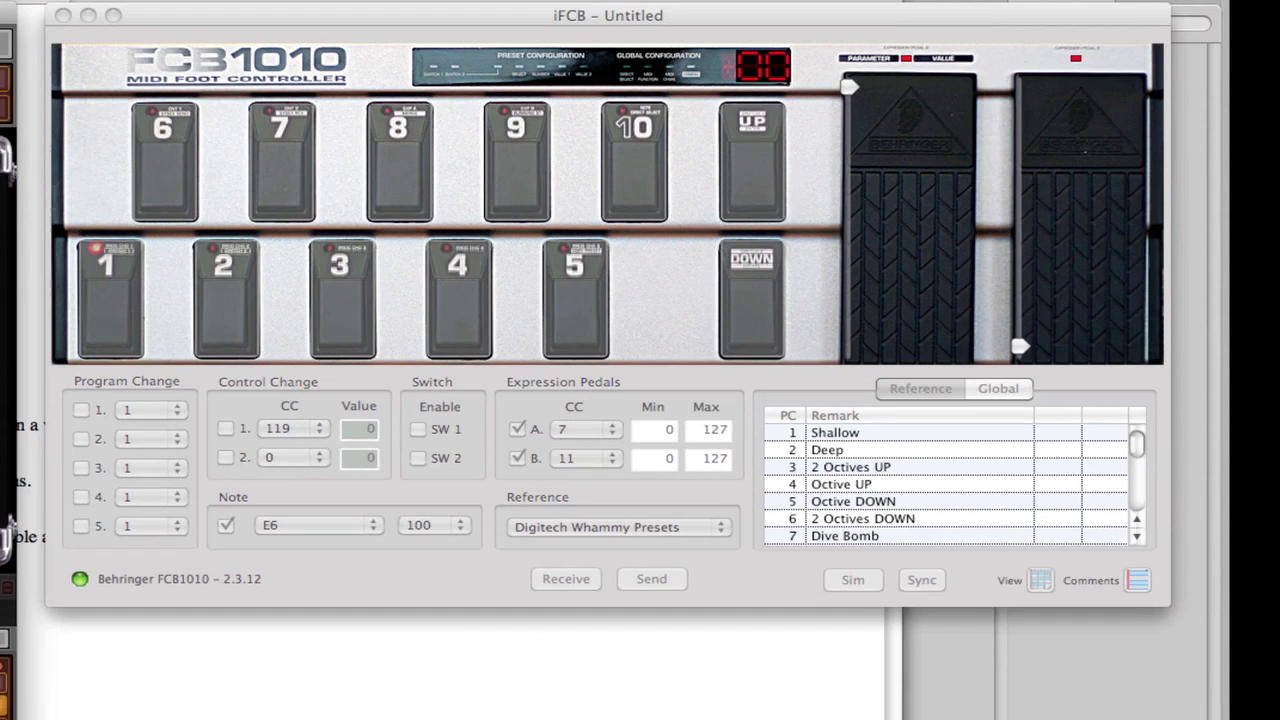
- Activate the iFCB FCB1010 editor window
left_click(368, 16)
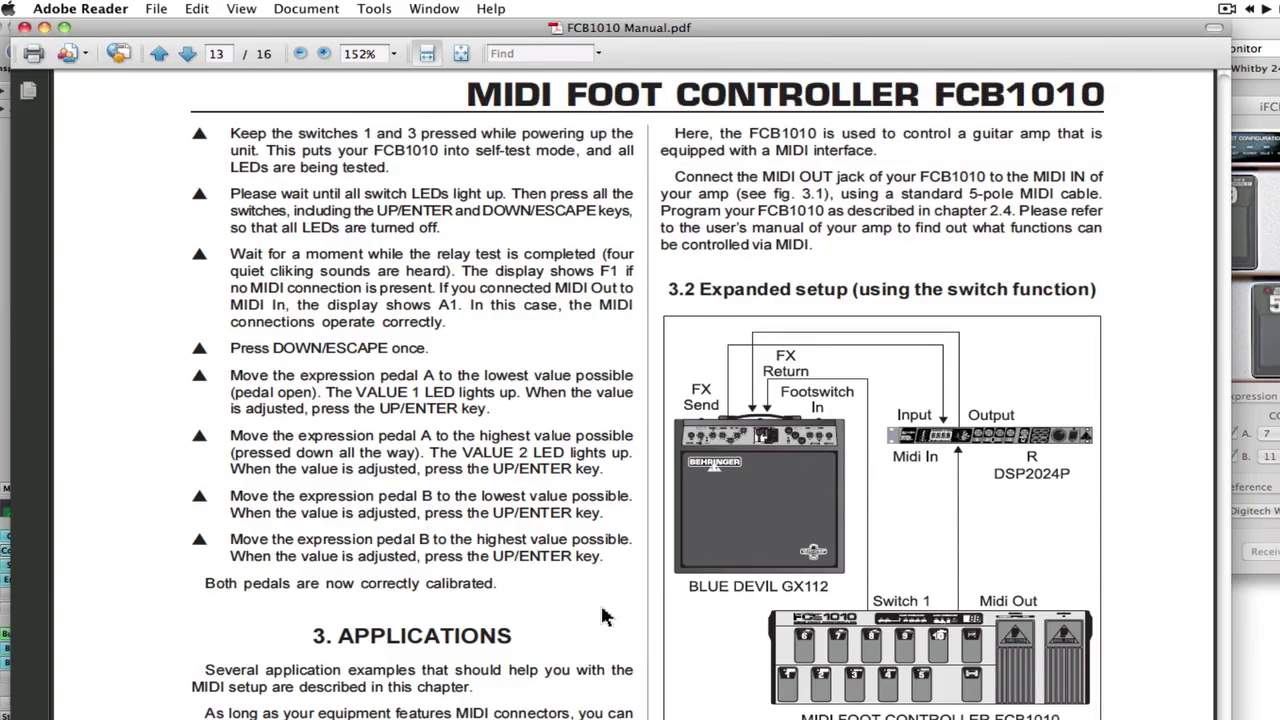
- Read the expression pedal calibration steps on manual pages 12–13, then return to iFCB X
scroll(603, 616, "up", 8)
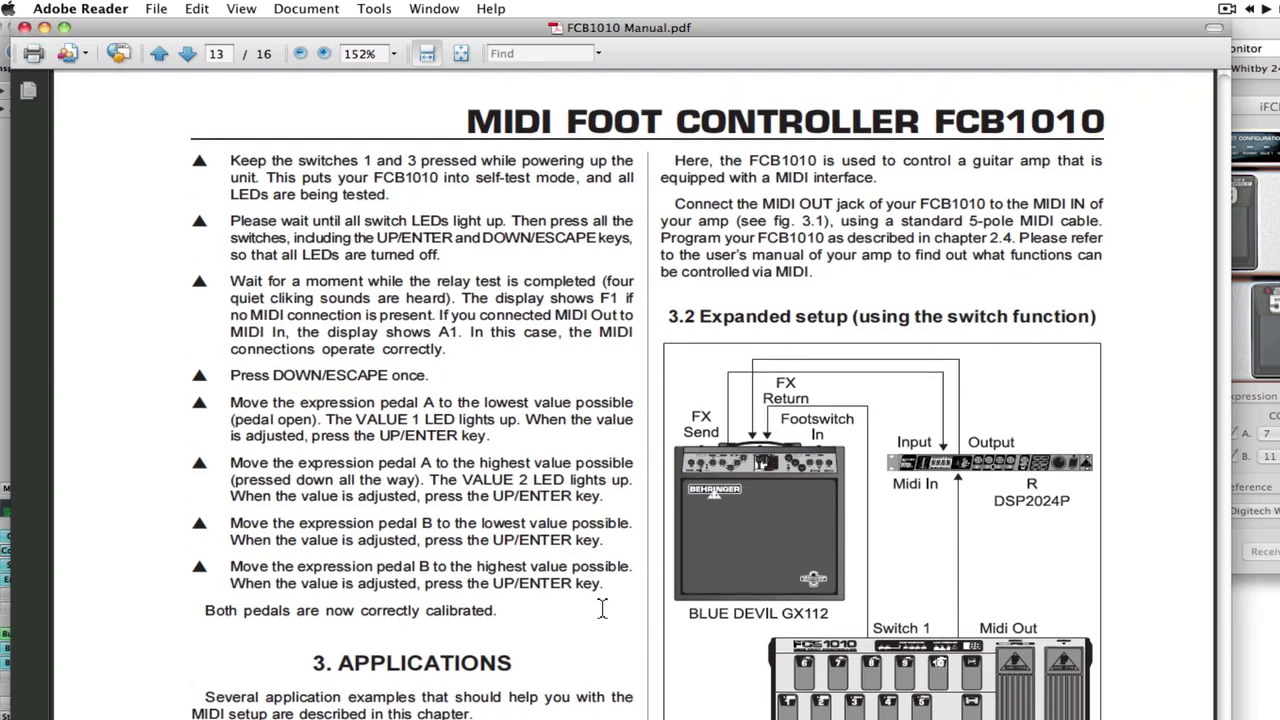
scroll(603, 610, "up", 6)
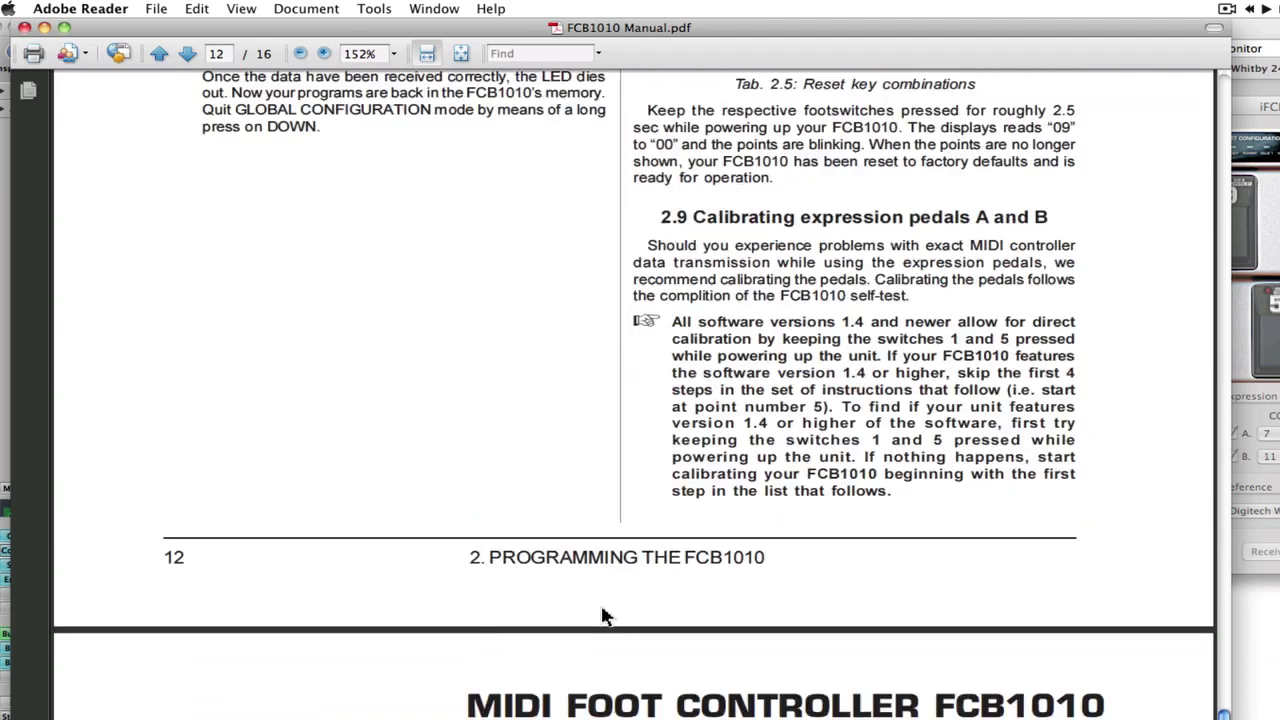
scroll(603, 616, "down", 3)
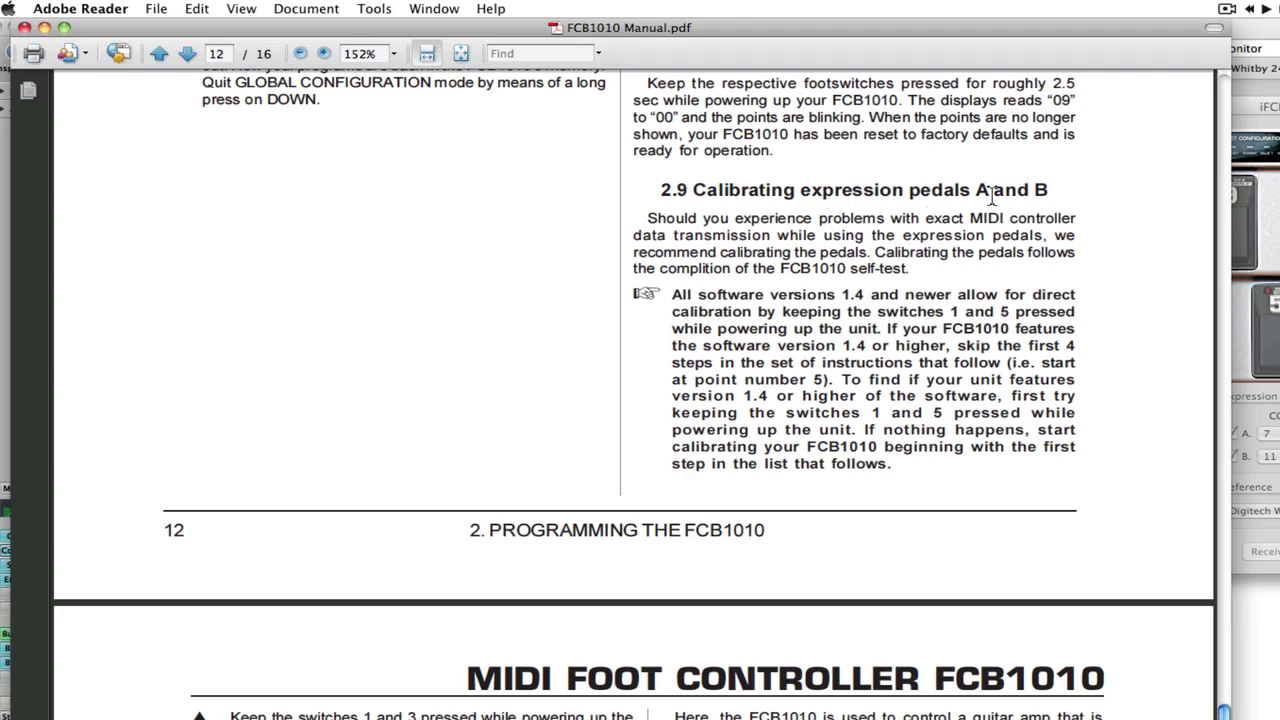
scroll(384, 316, "down", 8)
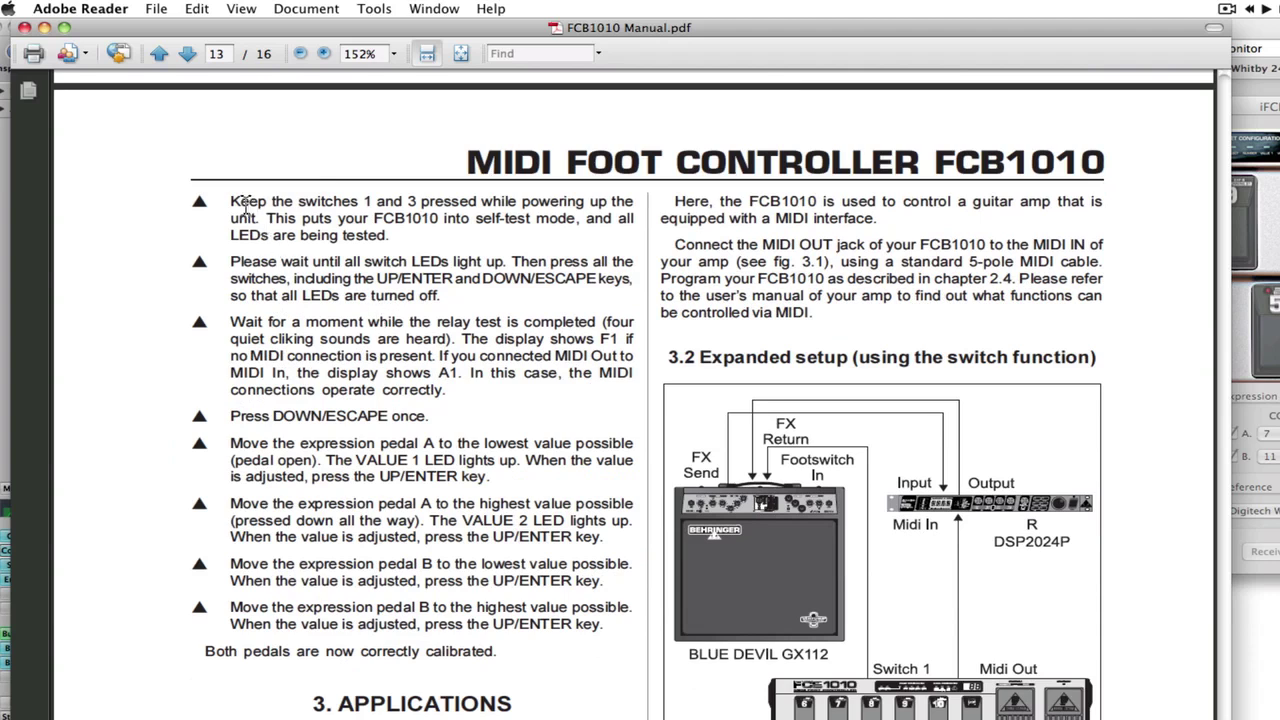
left_click_drag(229, 203, 524, 666)
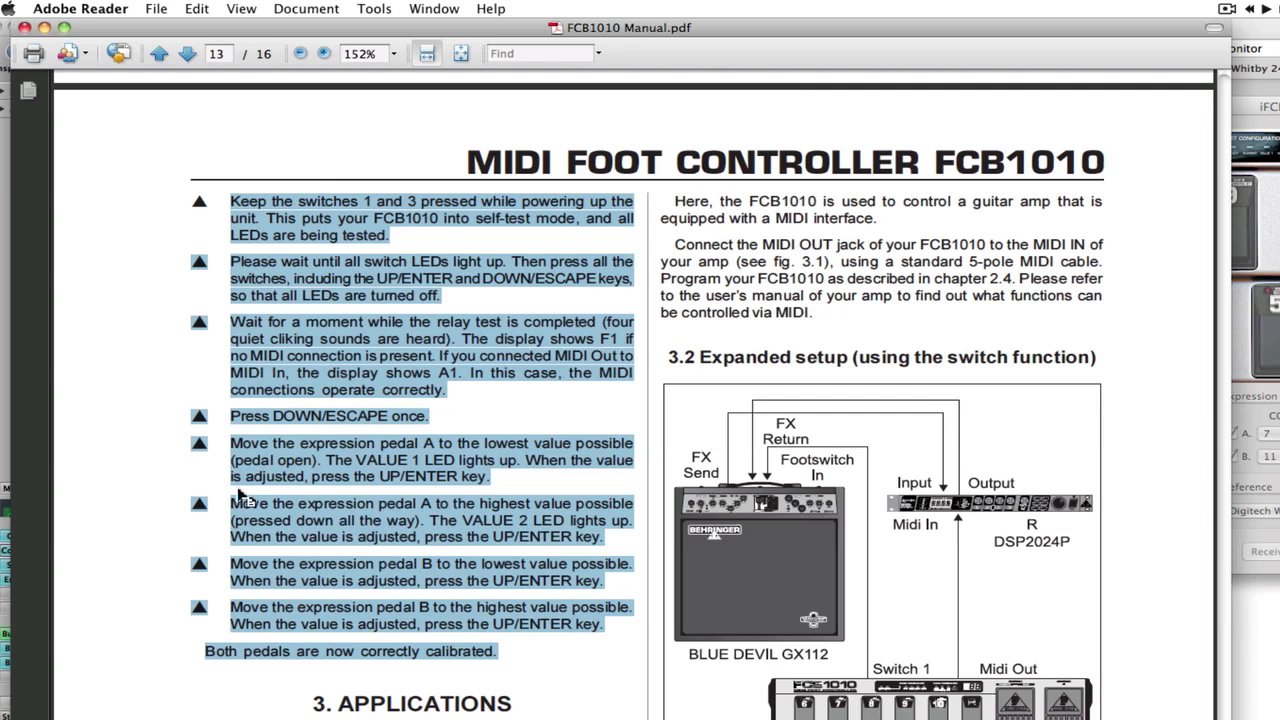
left_click(152, 440)
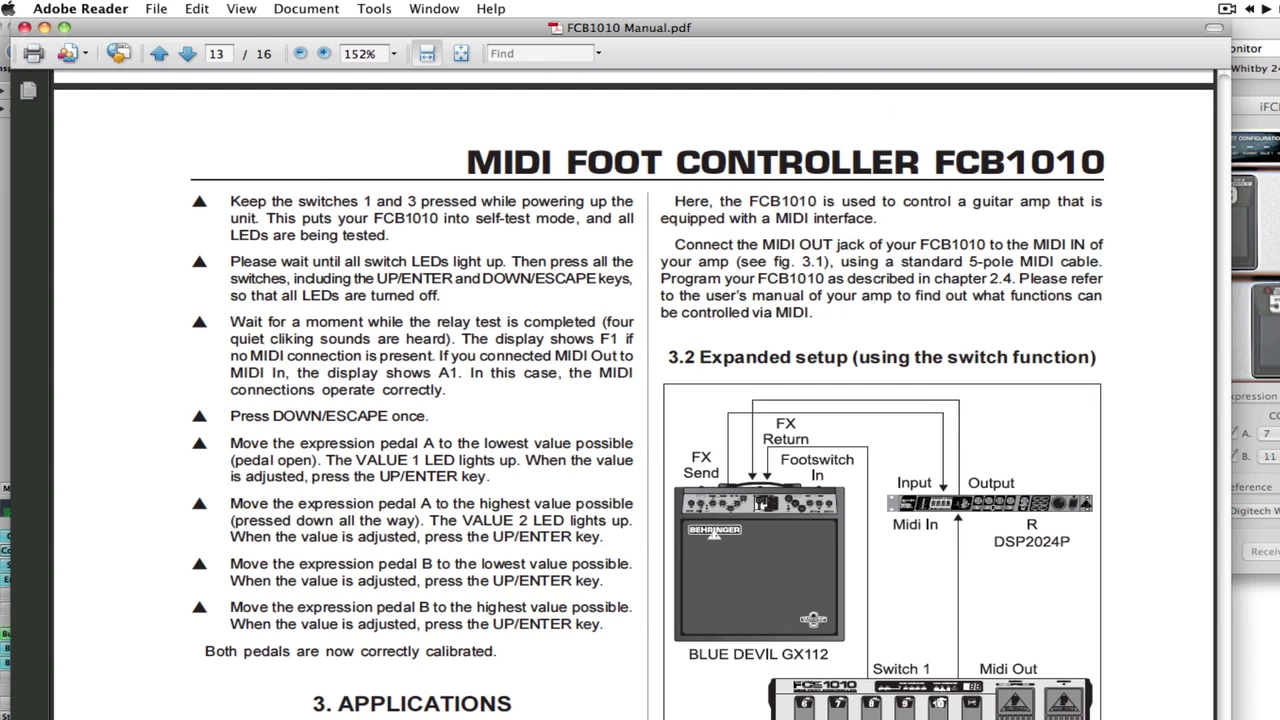
key("super+Tab")
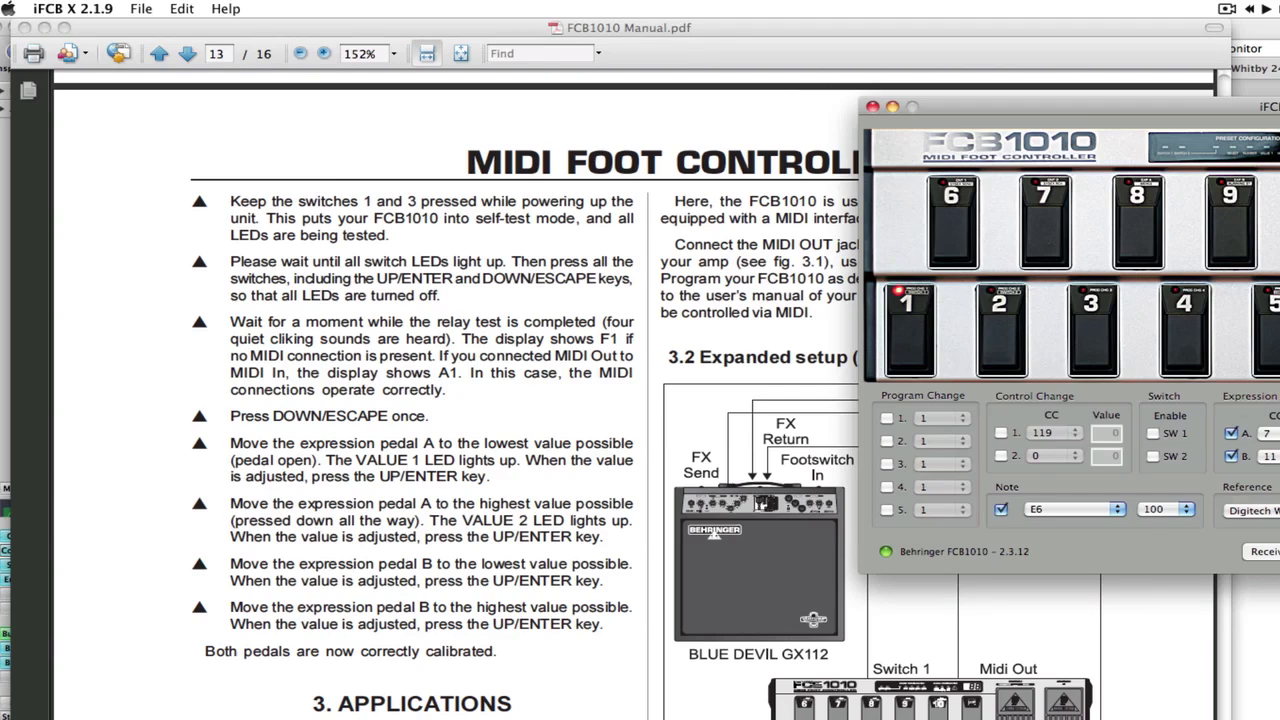
- Bring AmpliTube 3 forward, view its version 3.5.1 credits, and close the Info panel
key("super+Tab")
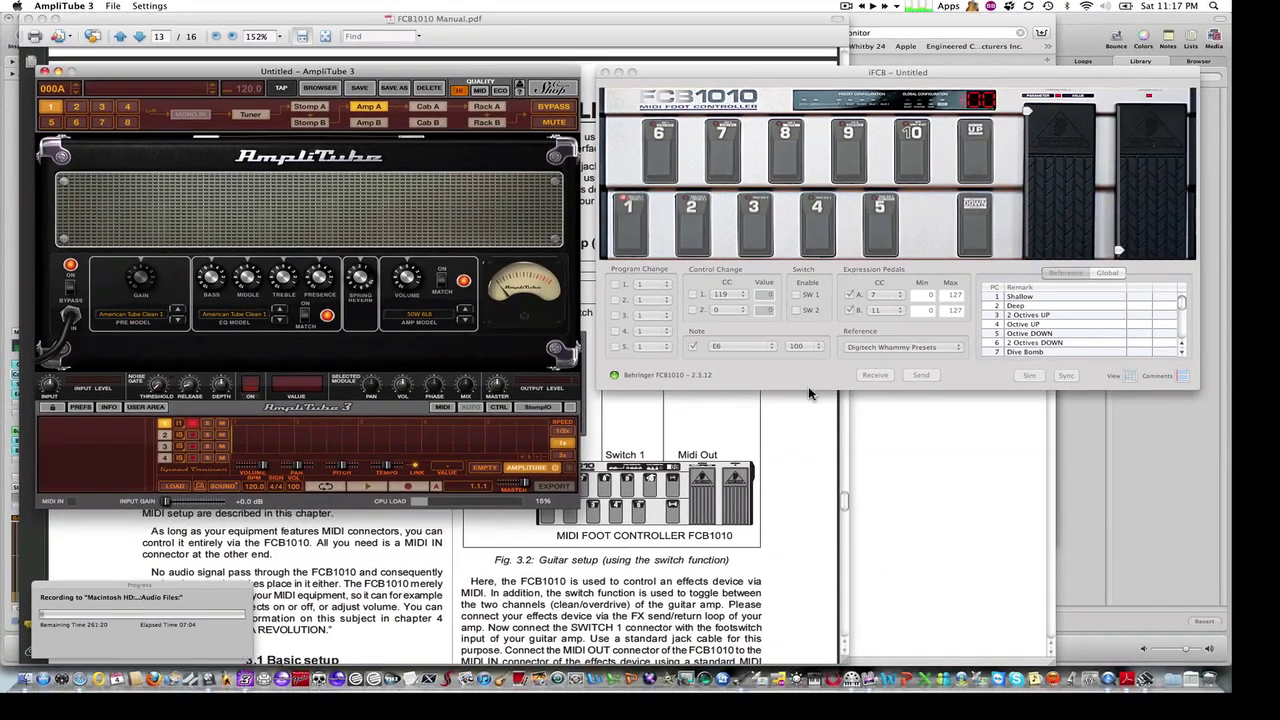
left_click(1155, 564)
left_click(800, 383)
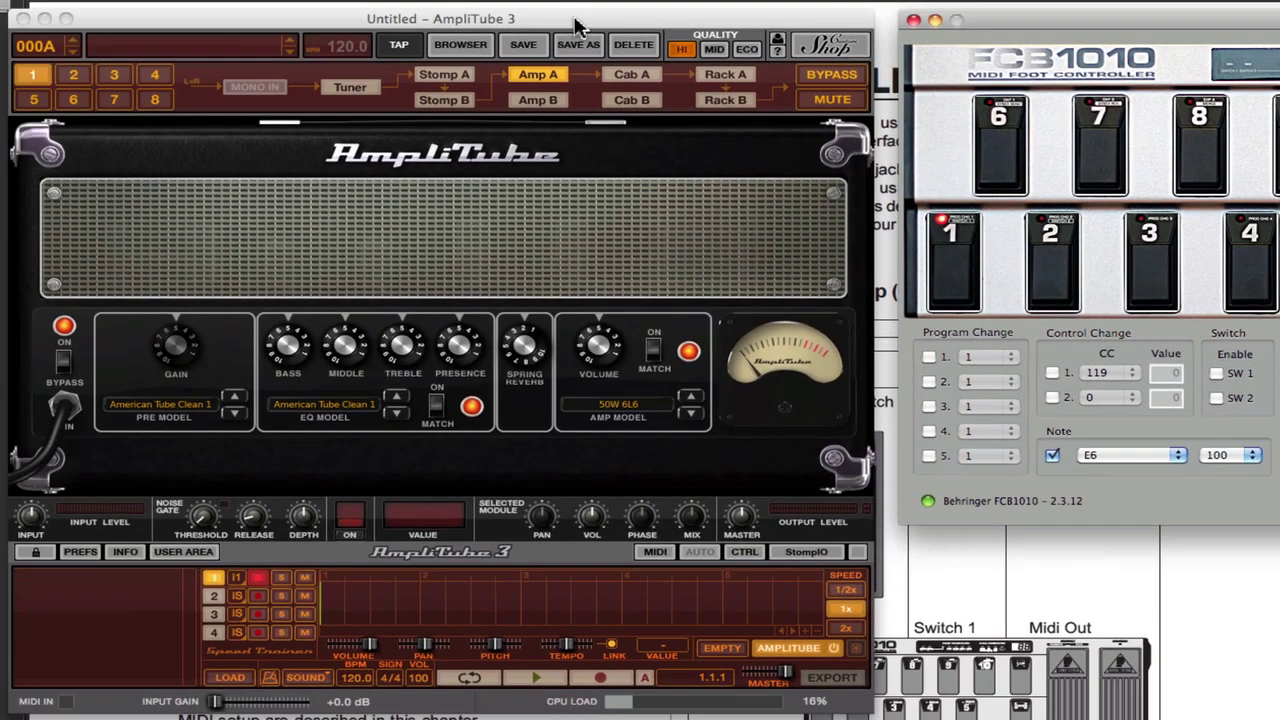
left_click(578, 20)
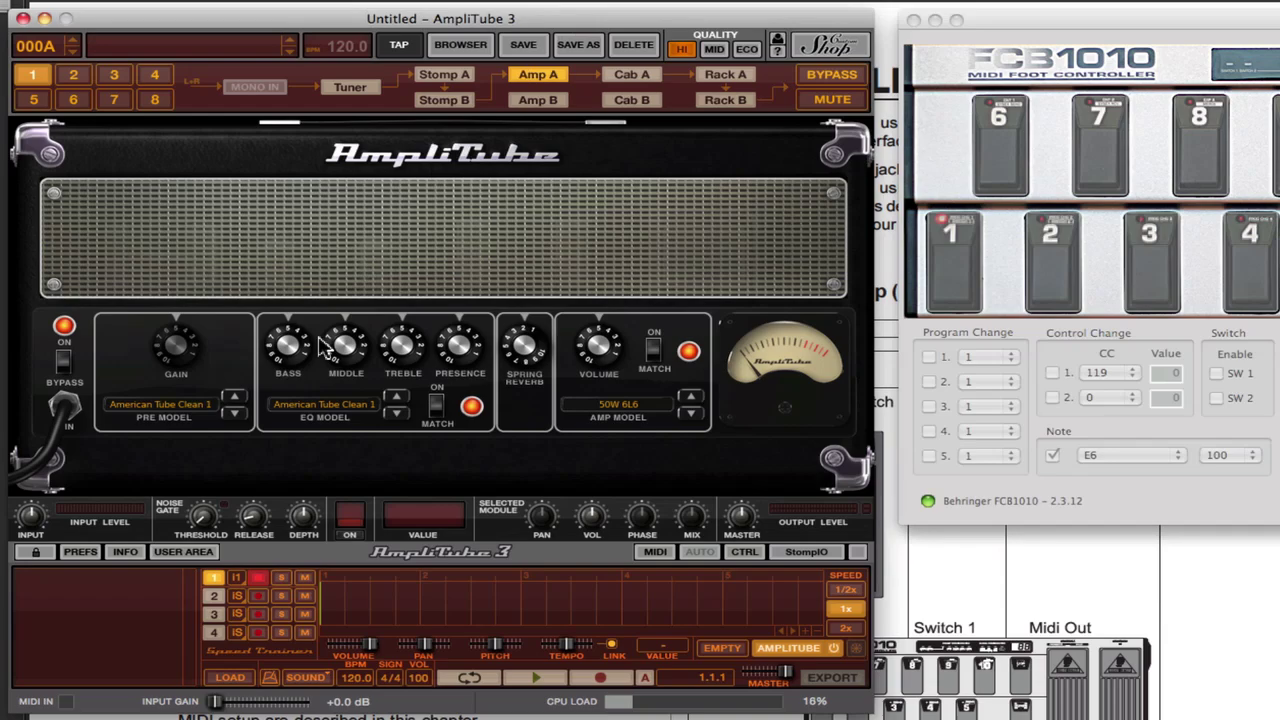
left_click(126, 552)
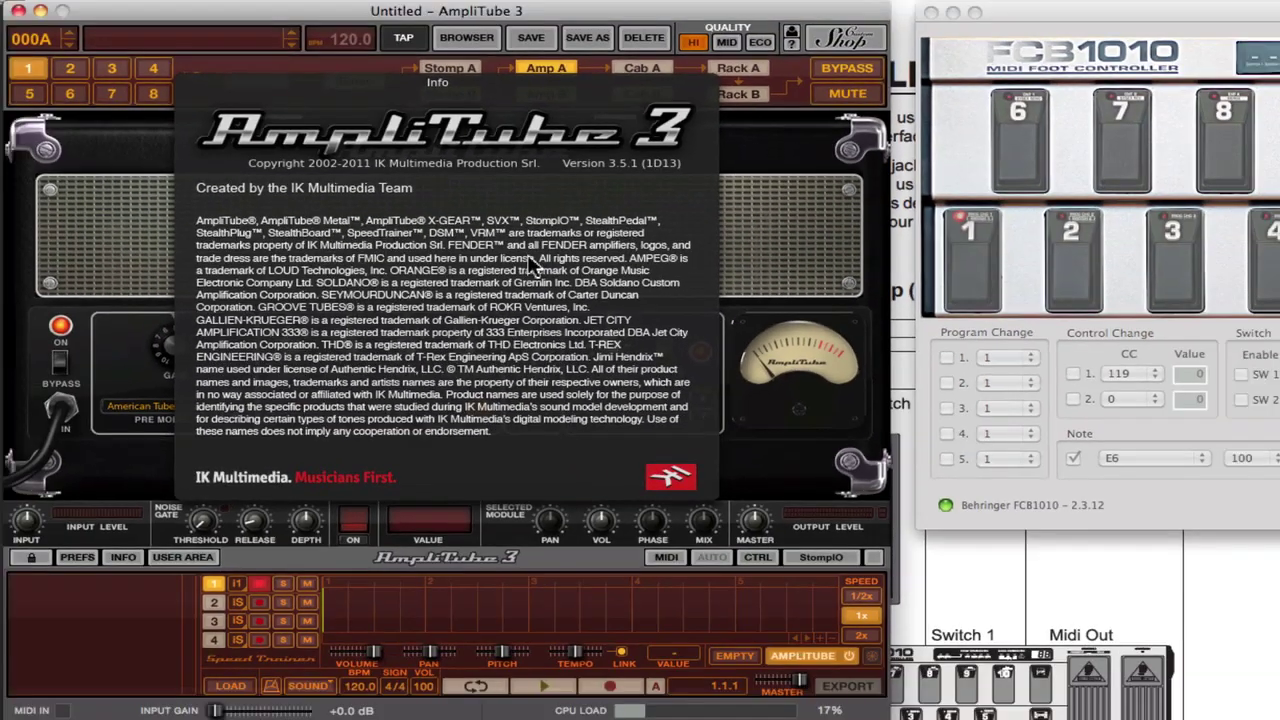
left_click(836, 213)
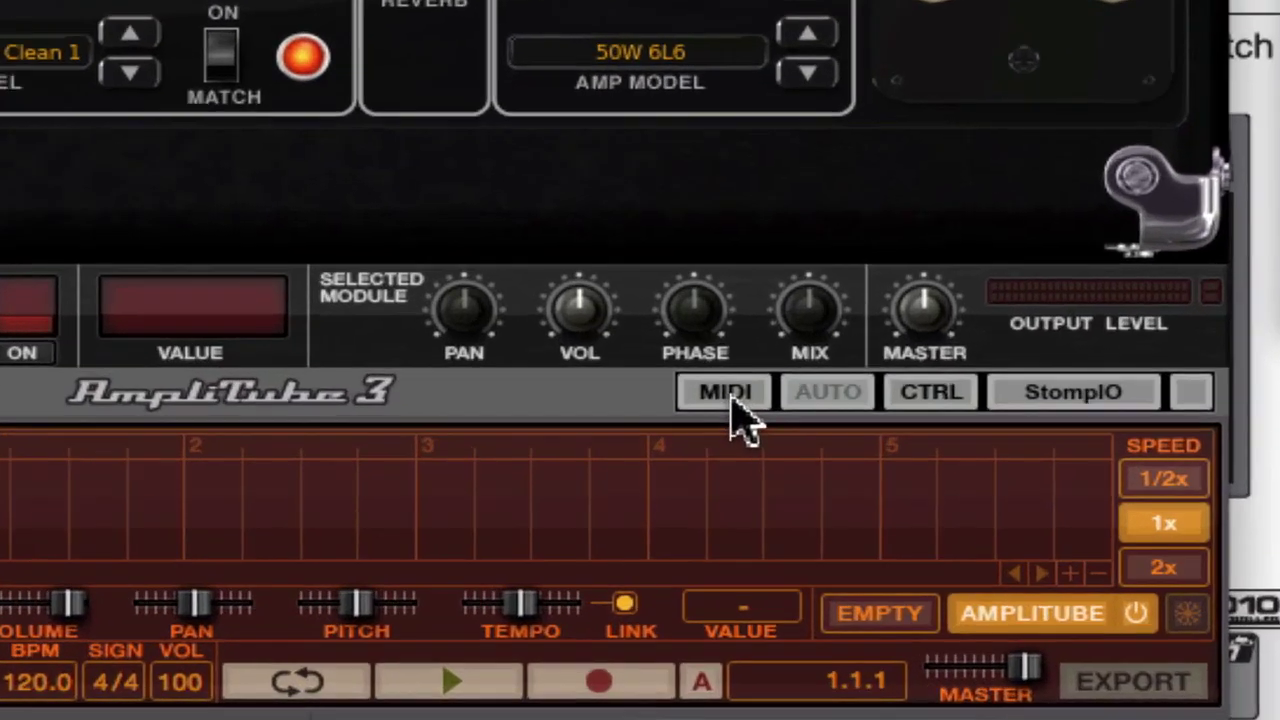
- Open MIDI Control on the Global tab, select Volume and start Learn
left_click(667, 559)
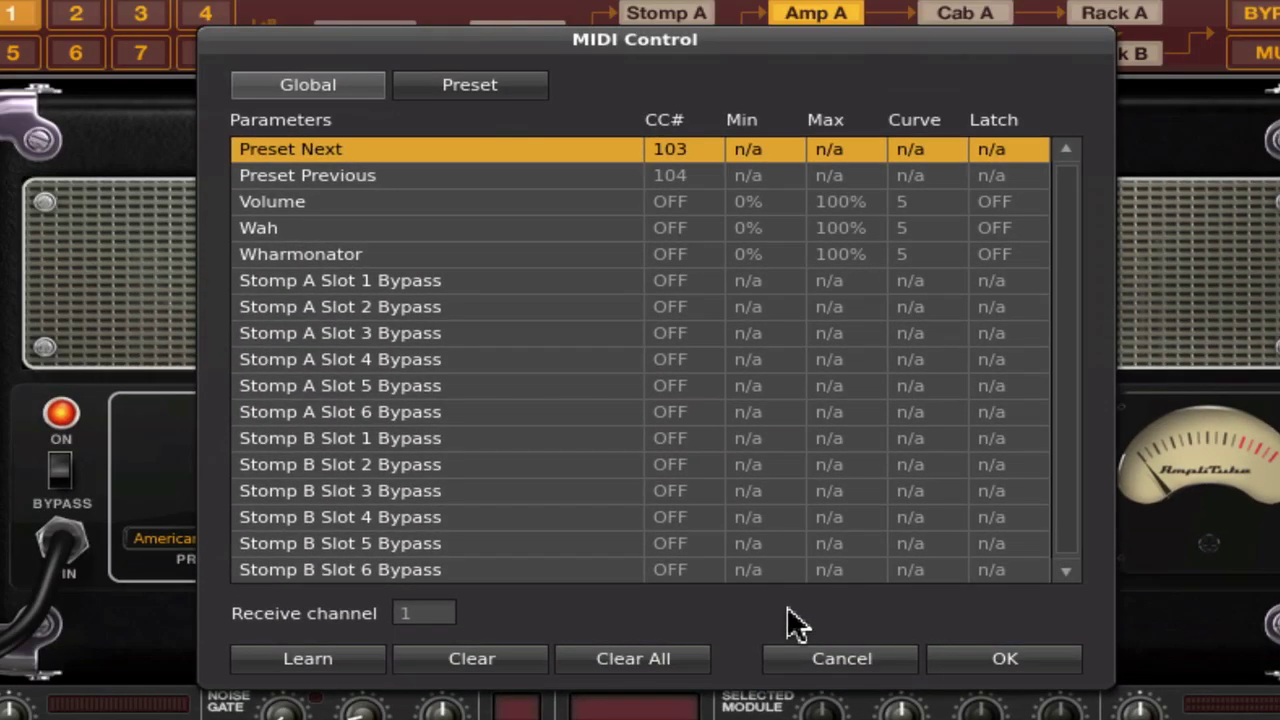
left_click(437, 86)
left_click(305, 83)
left_click(514, 204)
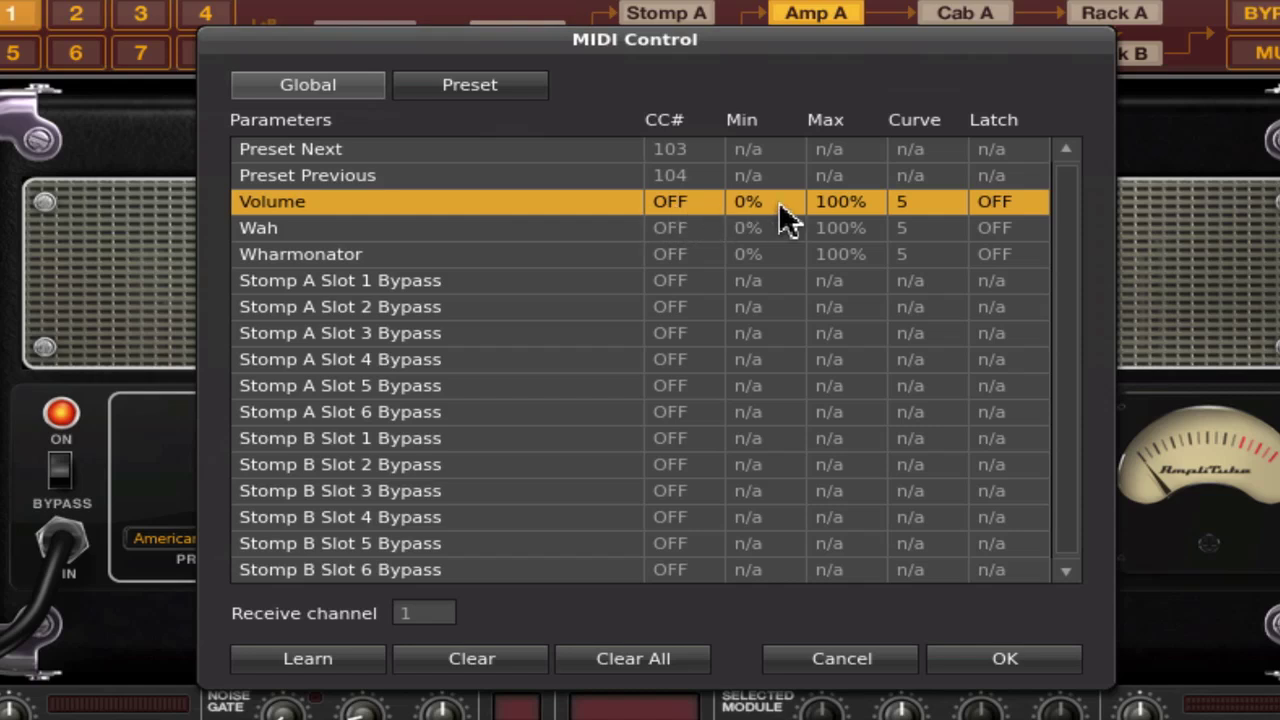
left_click(340, 659)
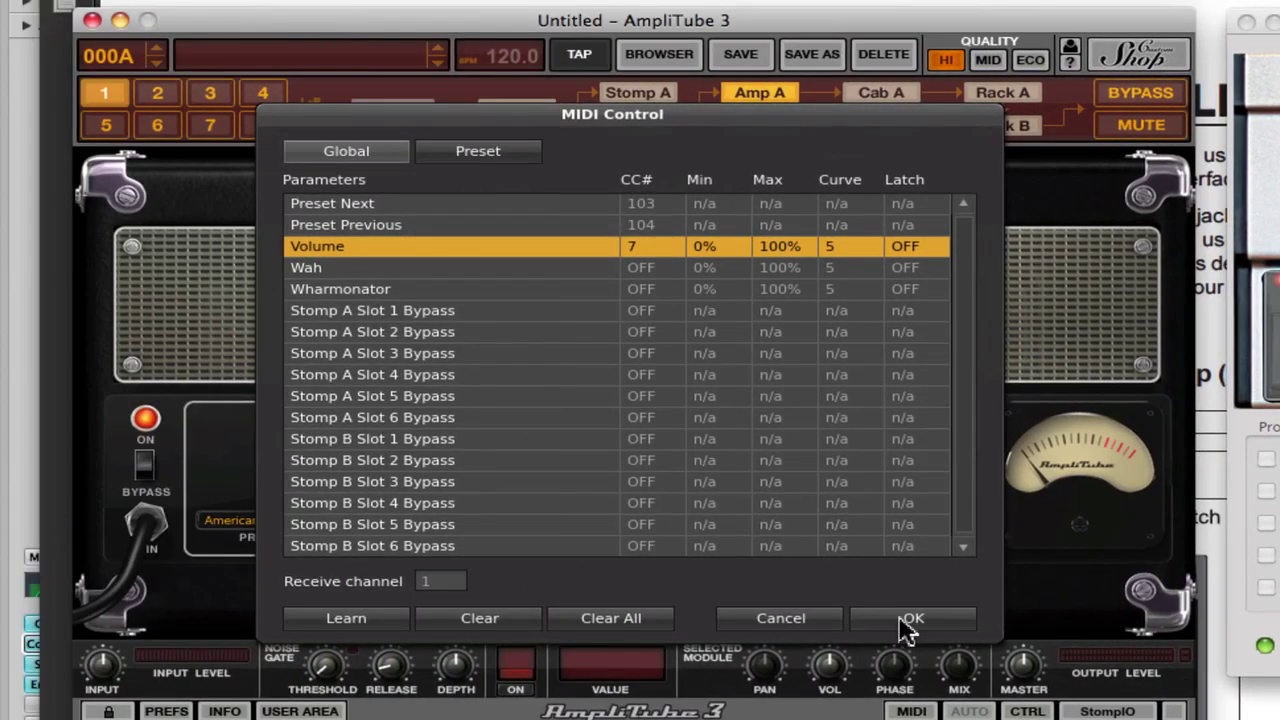
- Confirm Volume on CC 7, learn Wah to CC 11 with pedal B, then verify and close
left_click(900, 617)
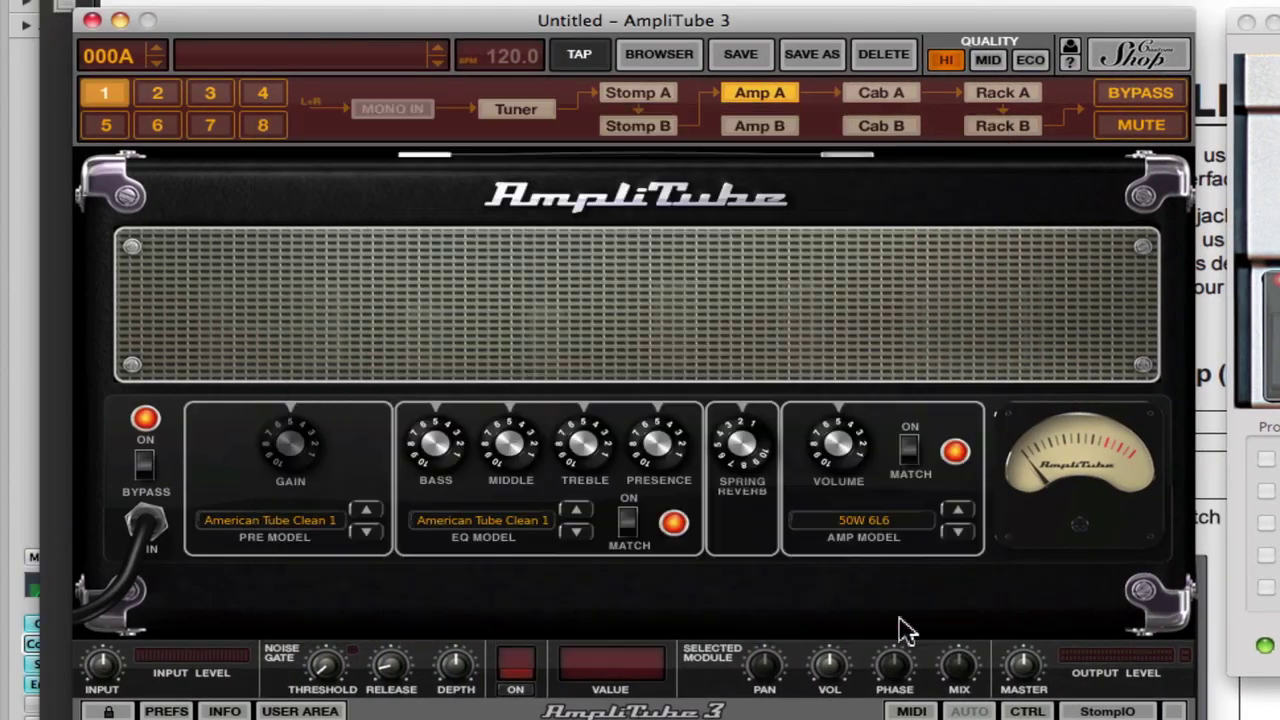
left_click(920, 711)
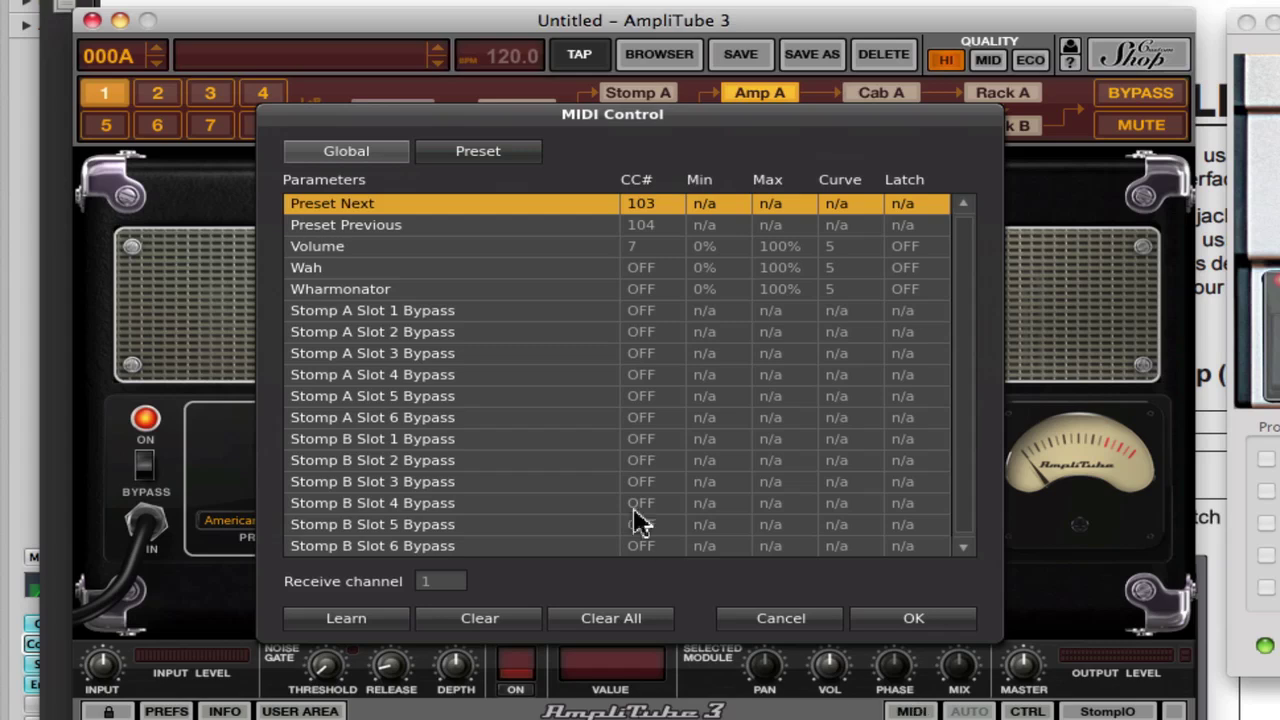
left_click(382, 270)
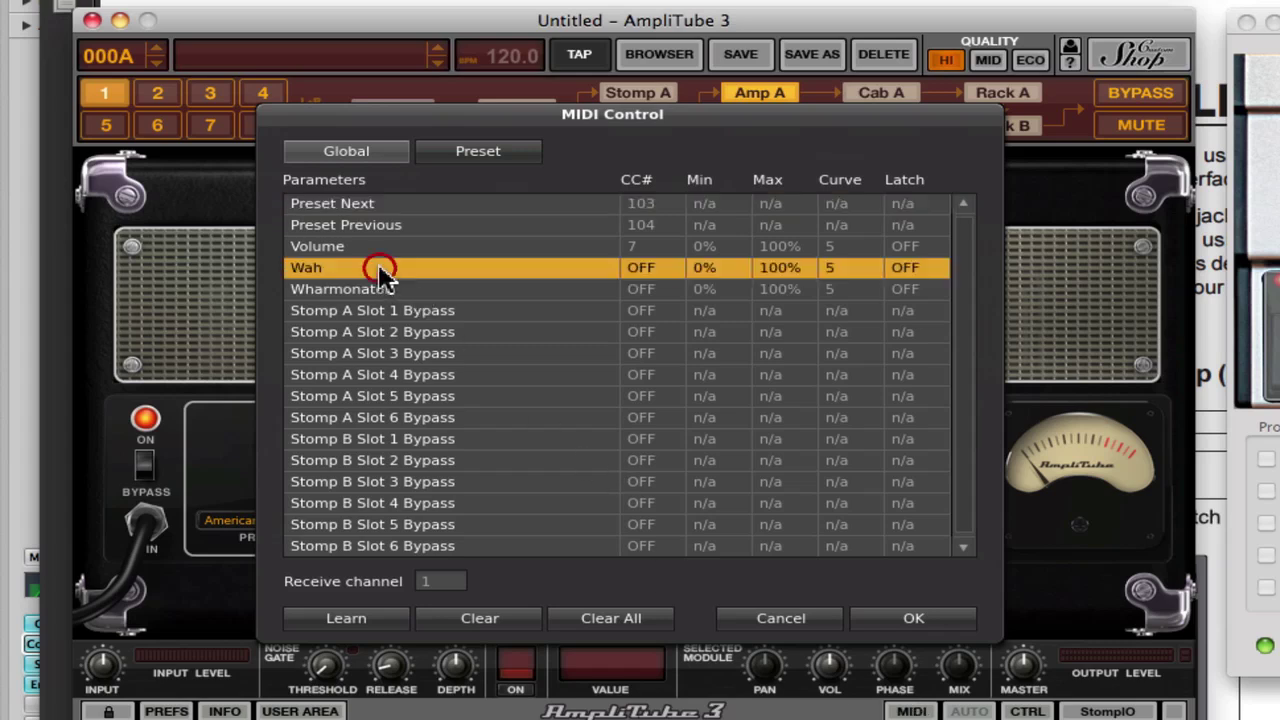
left_click(352, 620)
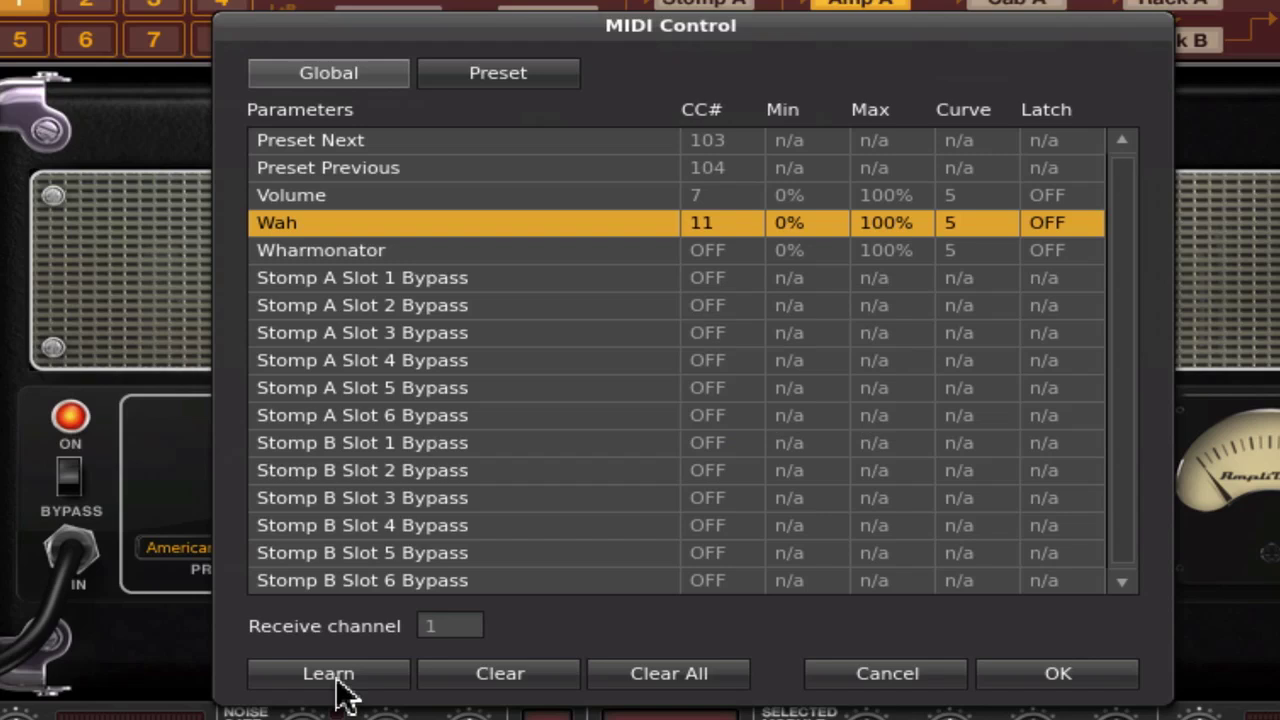
left_click(1058, 675)
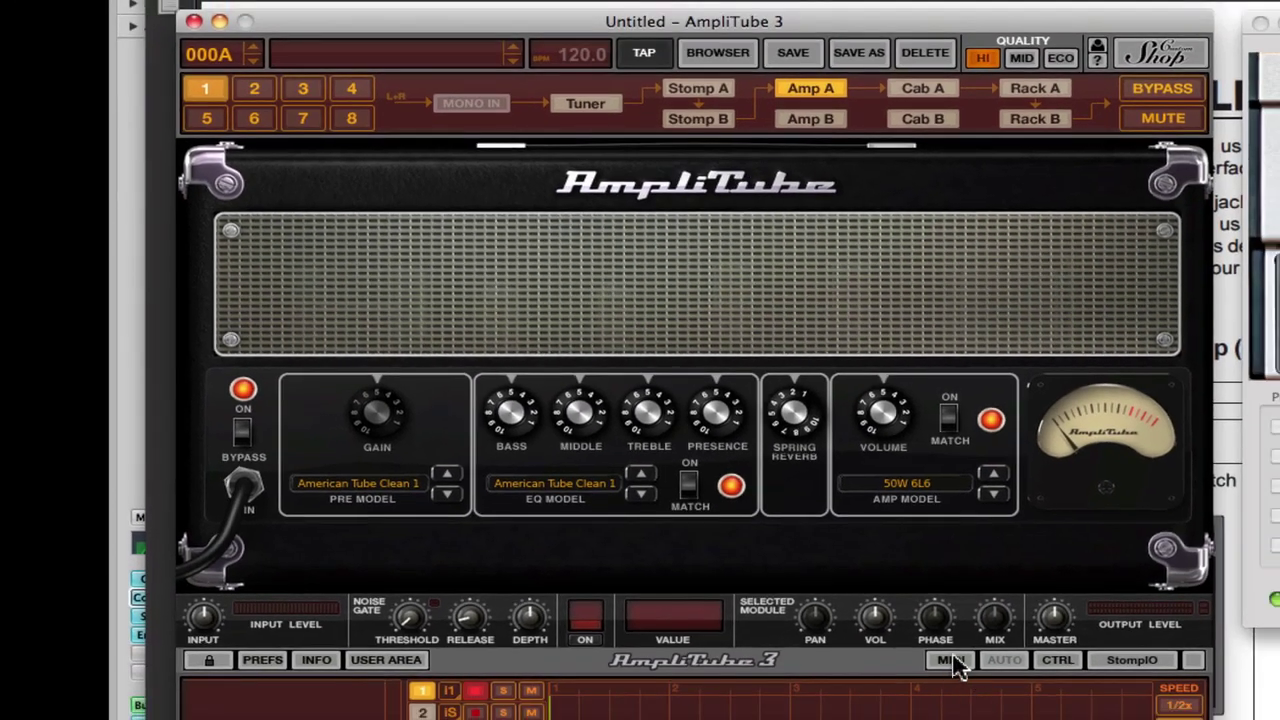
left_click(951, 659)
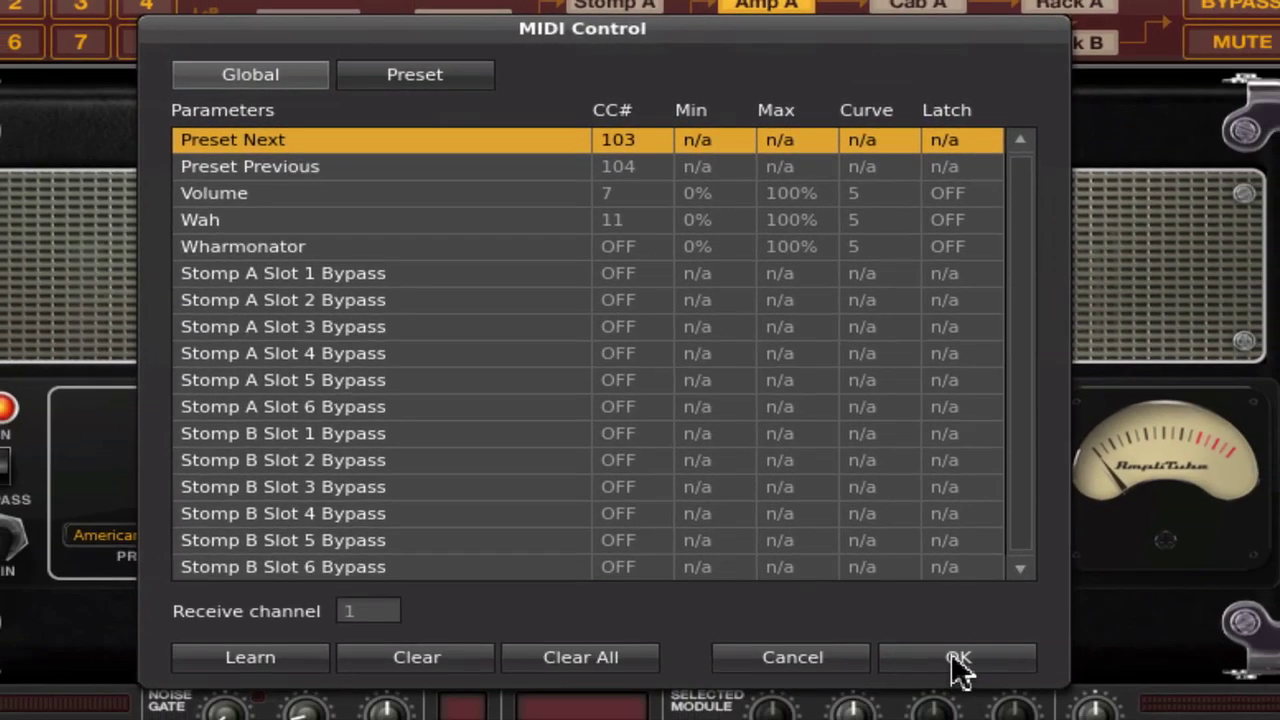
left_click(958, 660)
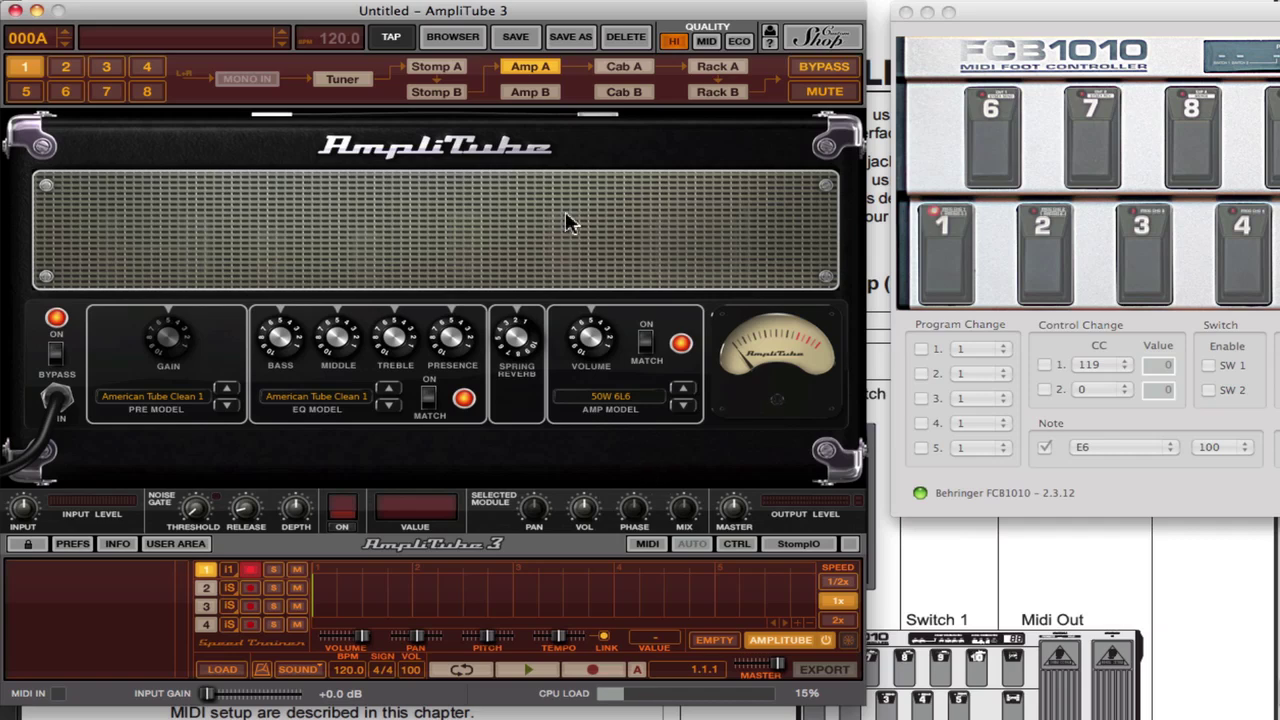
- Search the preset browser for 'wah' and preview the Clean Wah preset
left_click(455, 37)
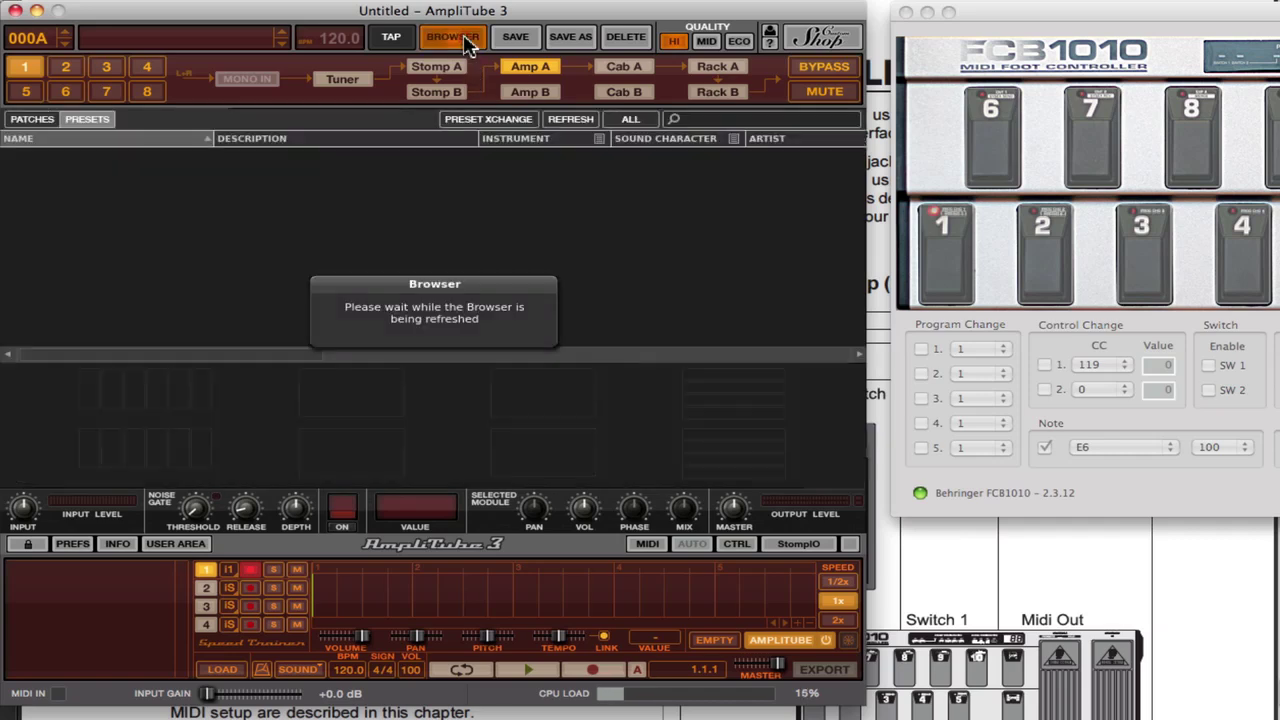
left_click(725, 122)
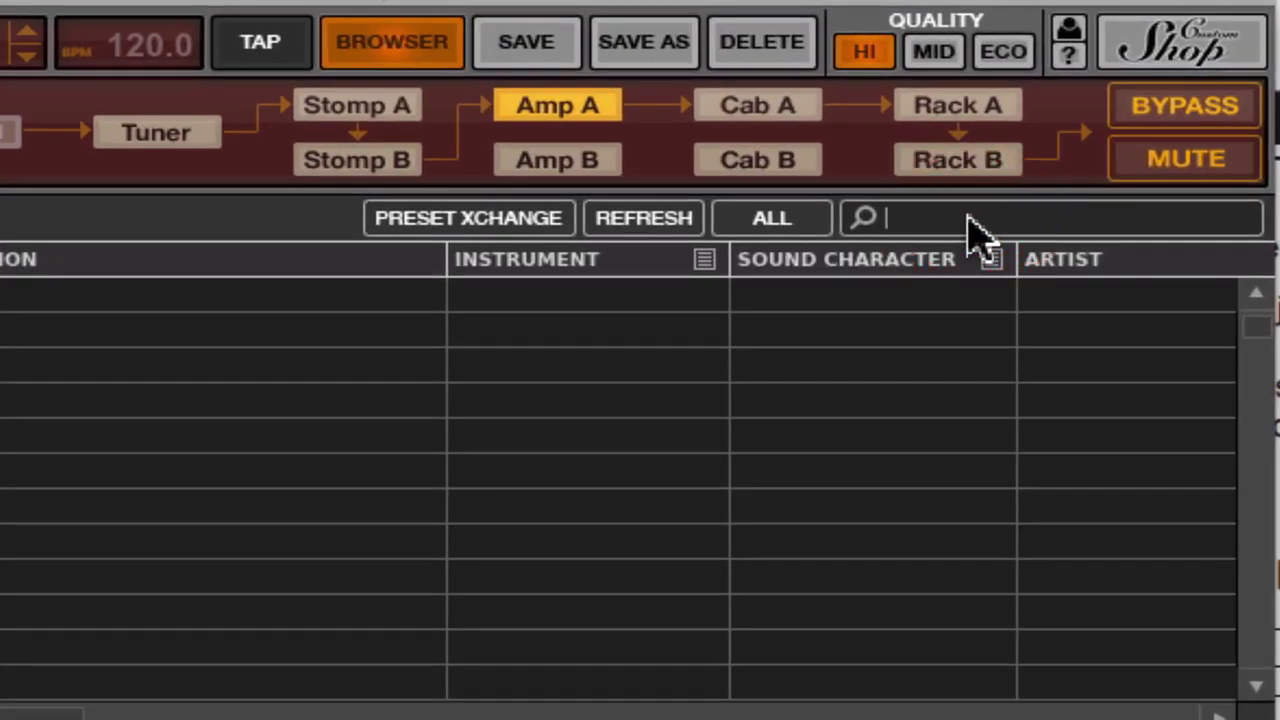
type("wah")
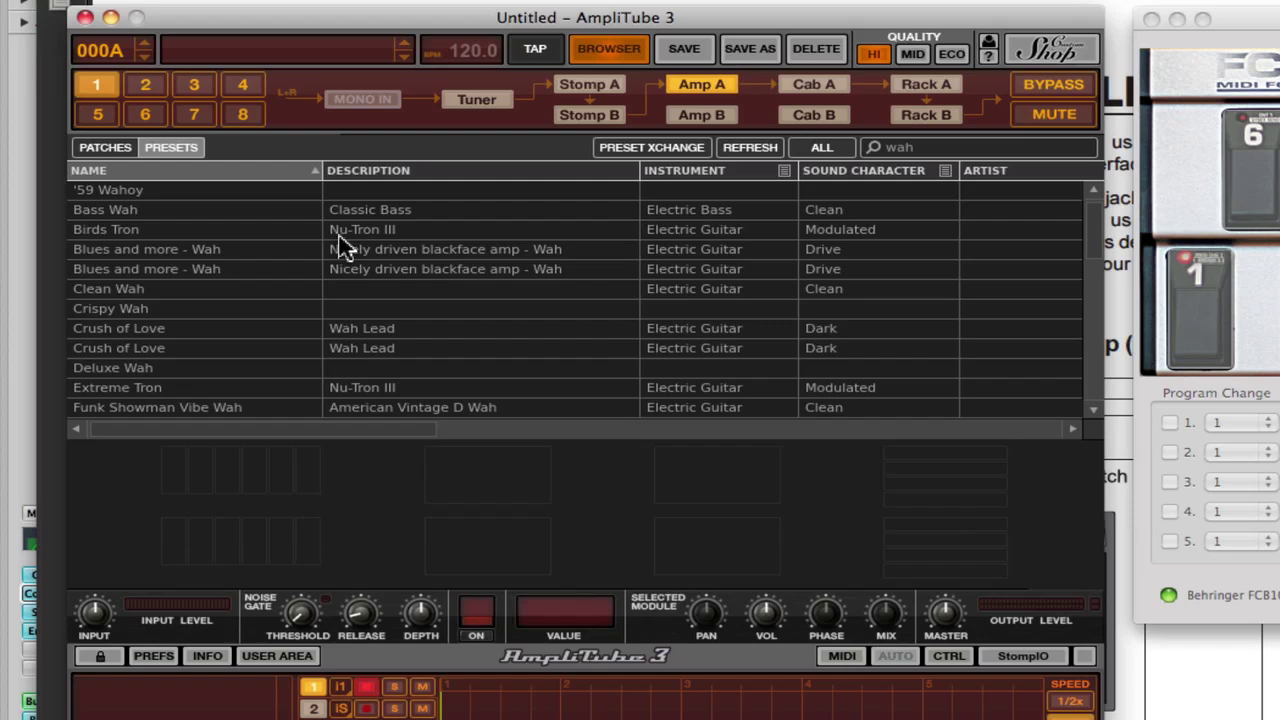
left_click(381, 292)
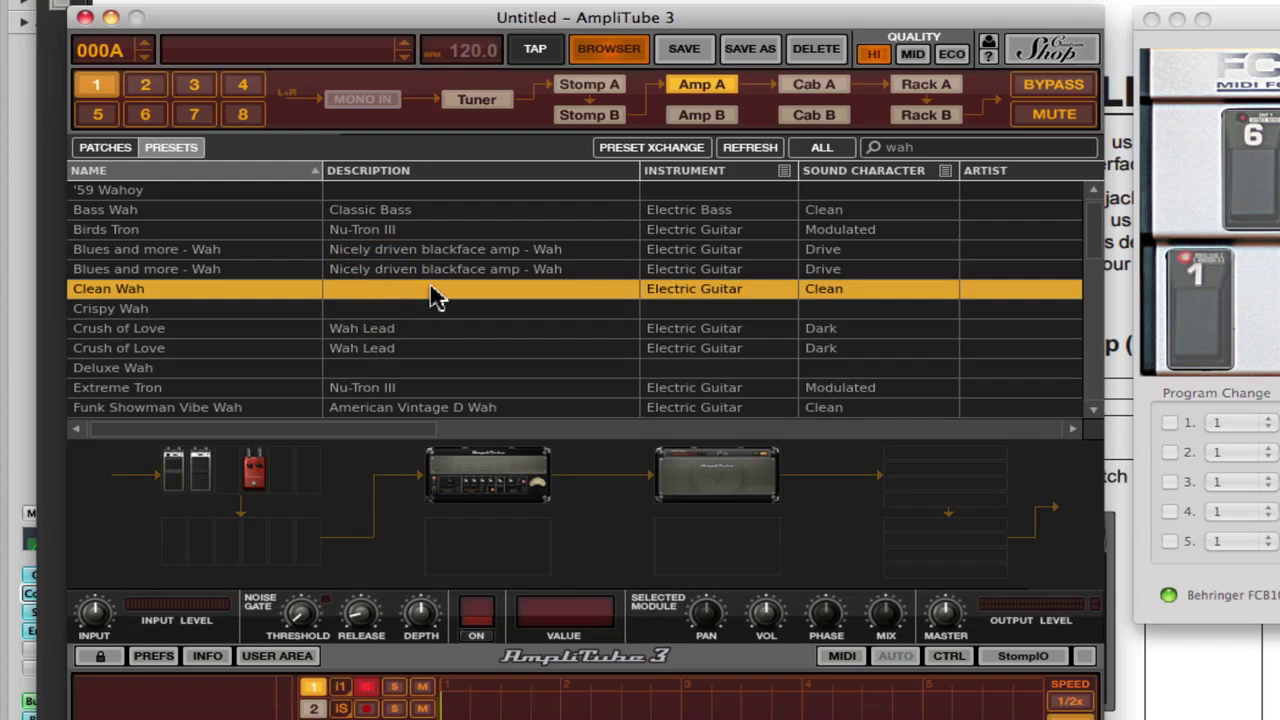
- Check the Stomp A and B pedals, then load Clean Wah from the filtered wah list
left_click(598, 86)
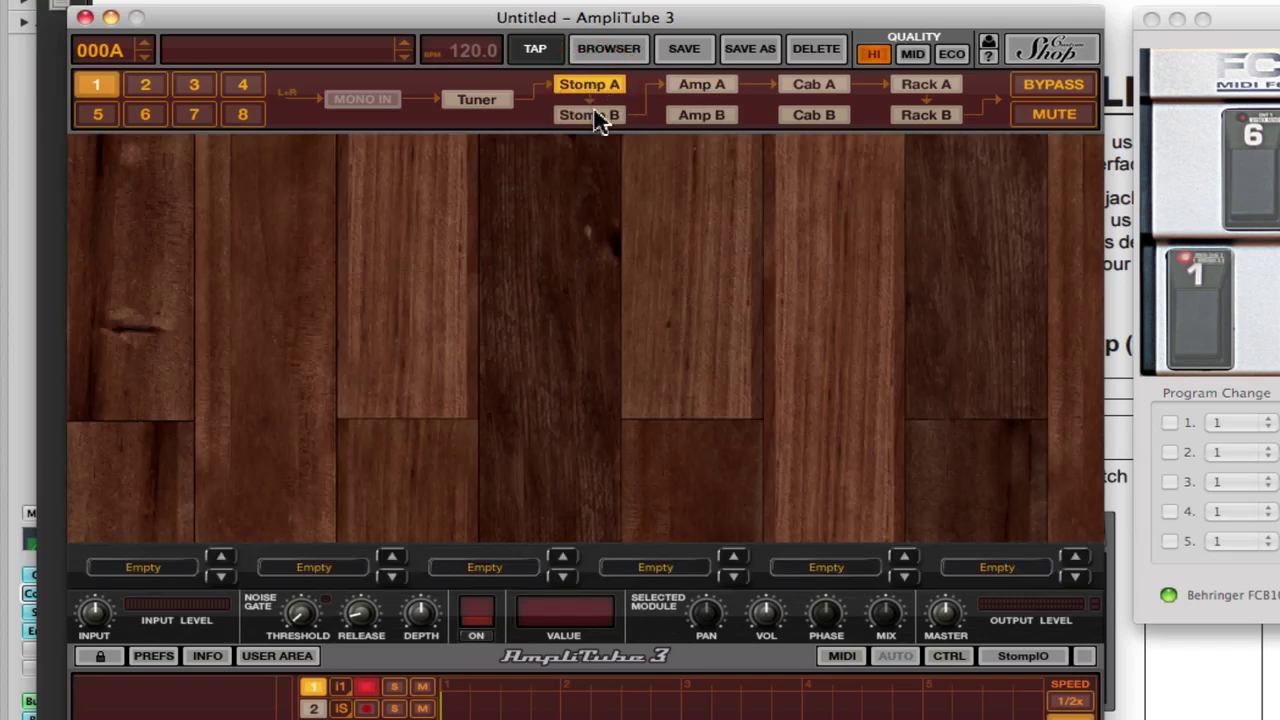
left_click(598, 118)
left_click(608, 86)
left_click(618, 56)
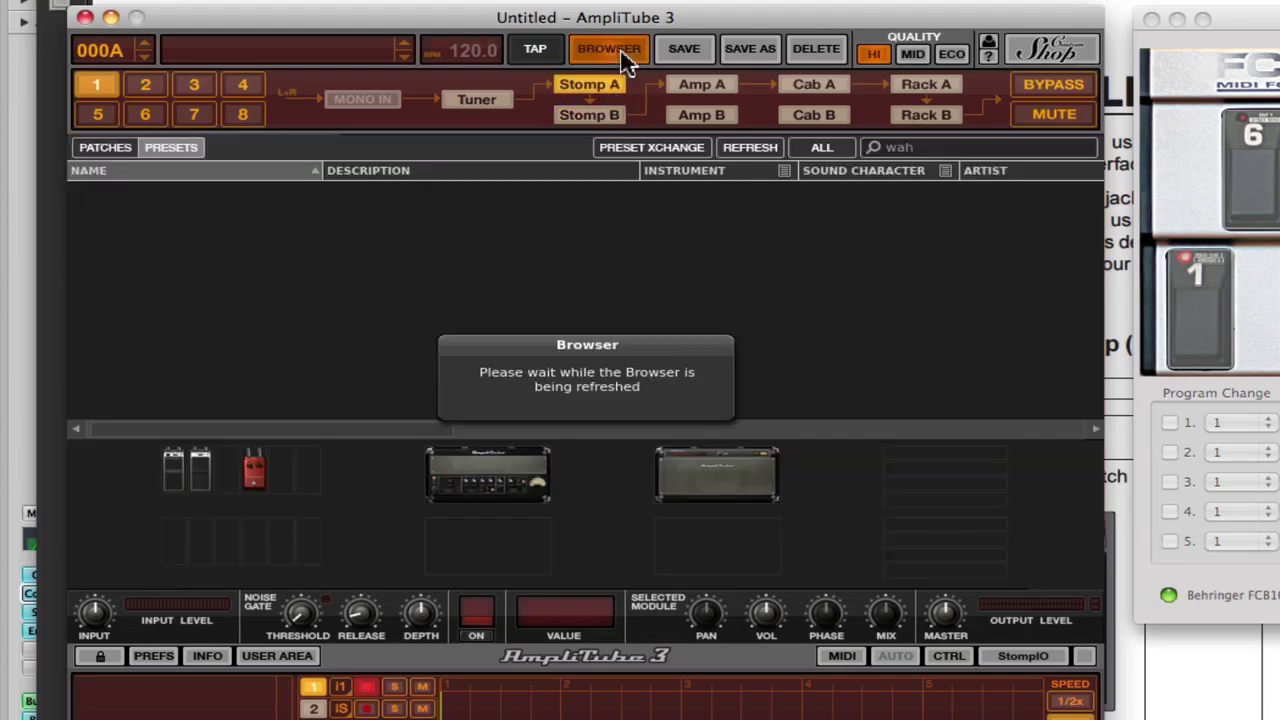
left_click(967, 153)
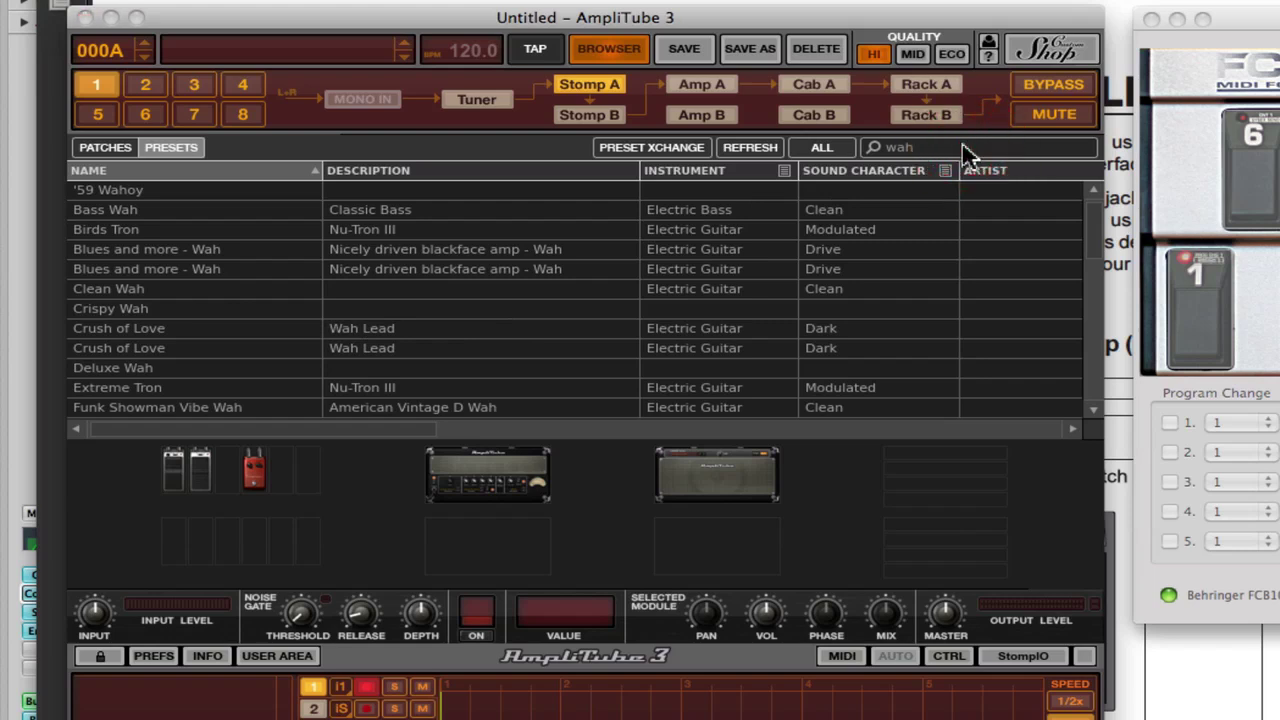
left_click(203, 292)
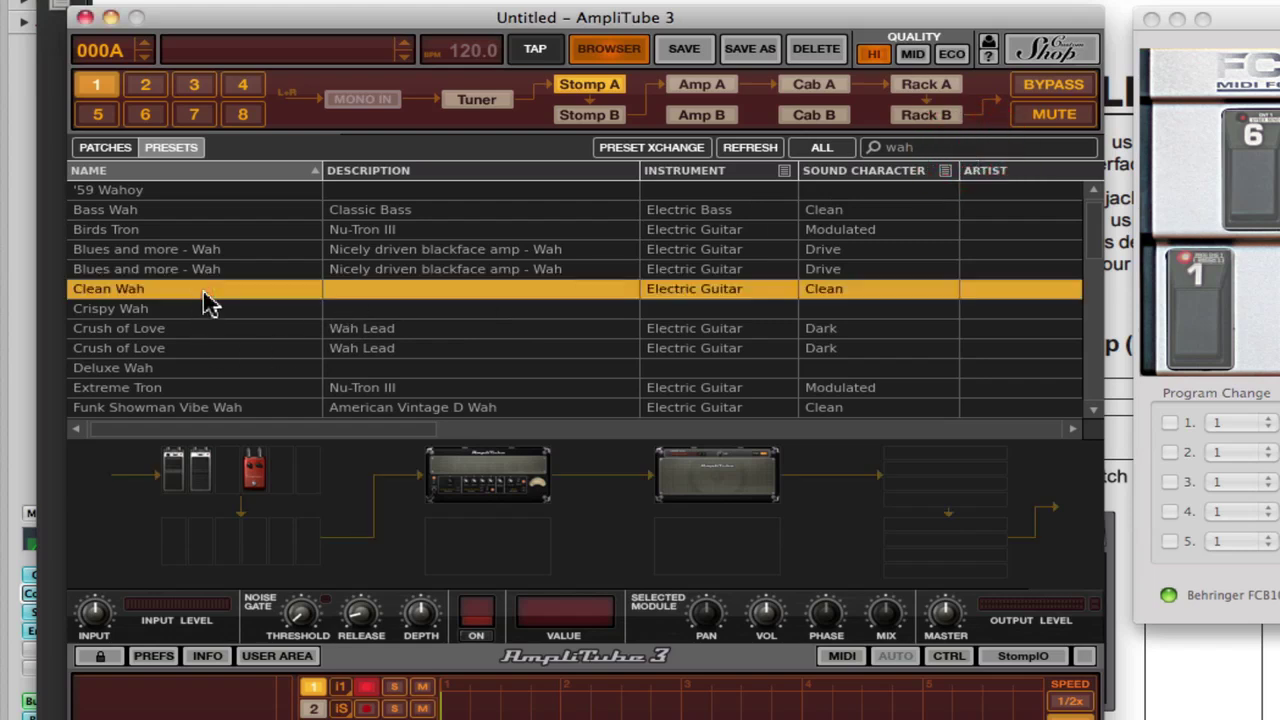
left_click(600, 117)
- Show Clean Wah's Stomp A chain of Volume, Wahwah and Compressor pedals
left_click(597, 88)
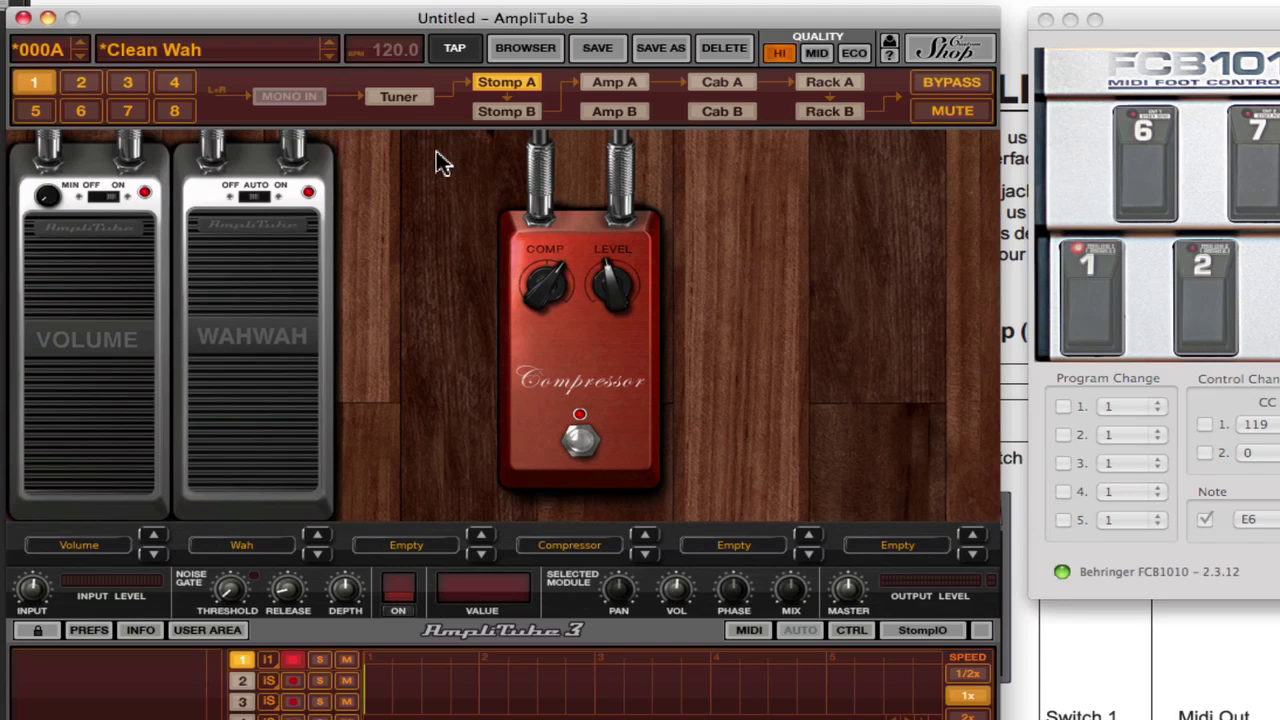
- Load the Clean Tremolo preset and clear the global Wah CC 11 mapping to OFF
left_click(334, 42)
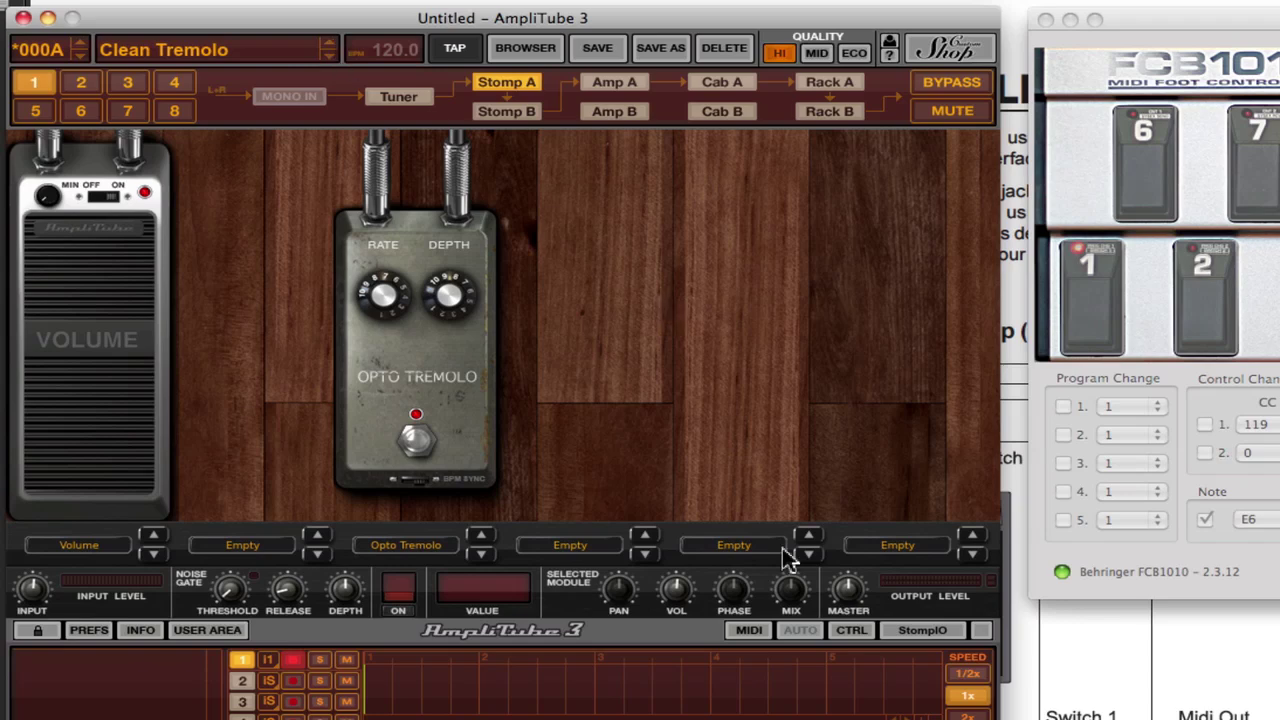
left_click(750, 631)
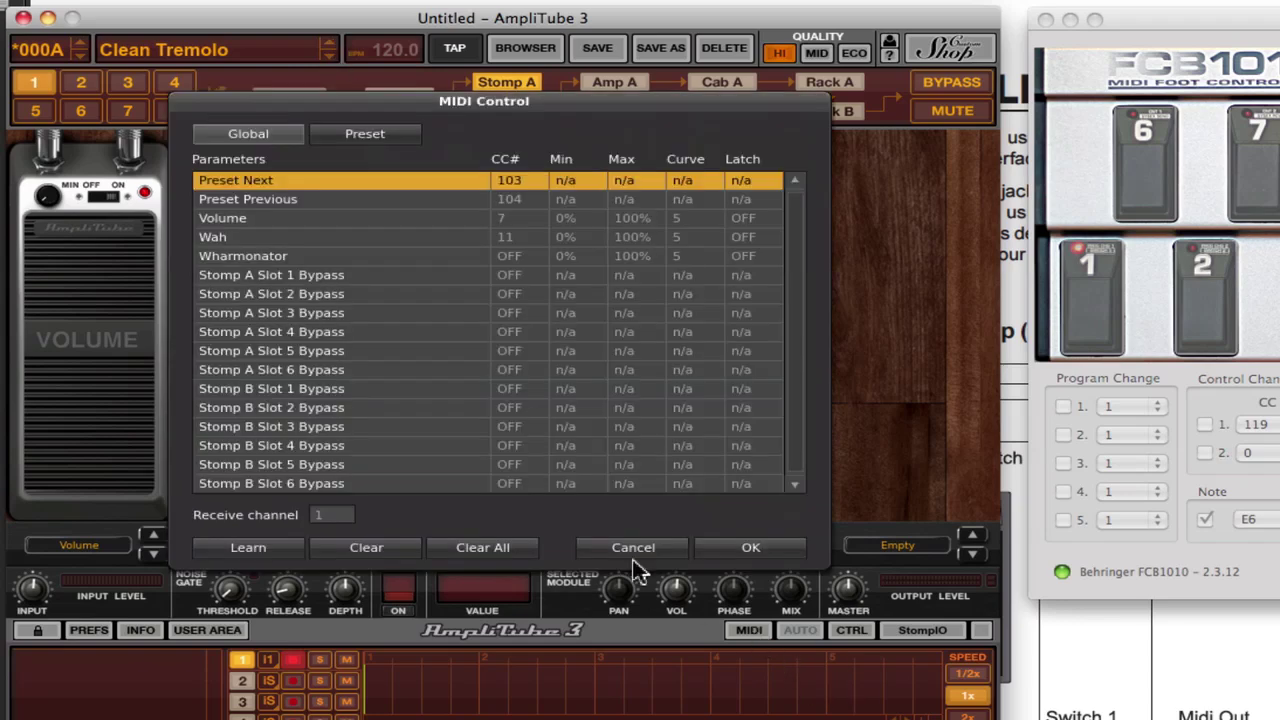
left_click(512, 240)
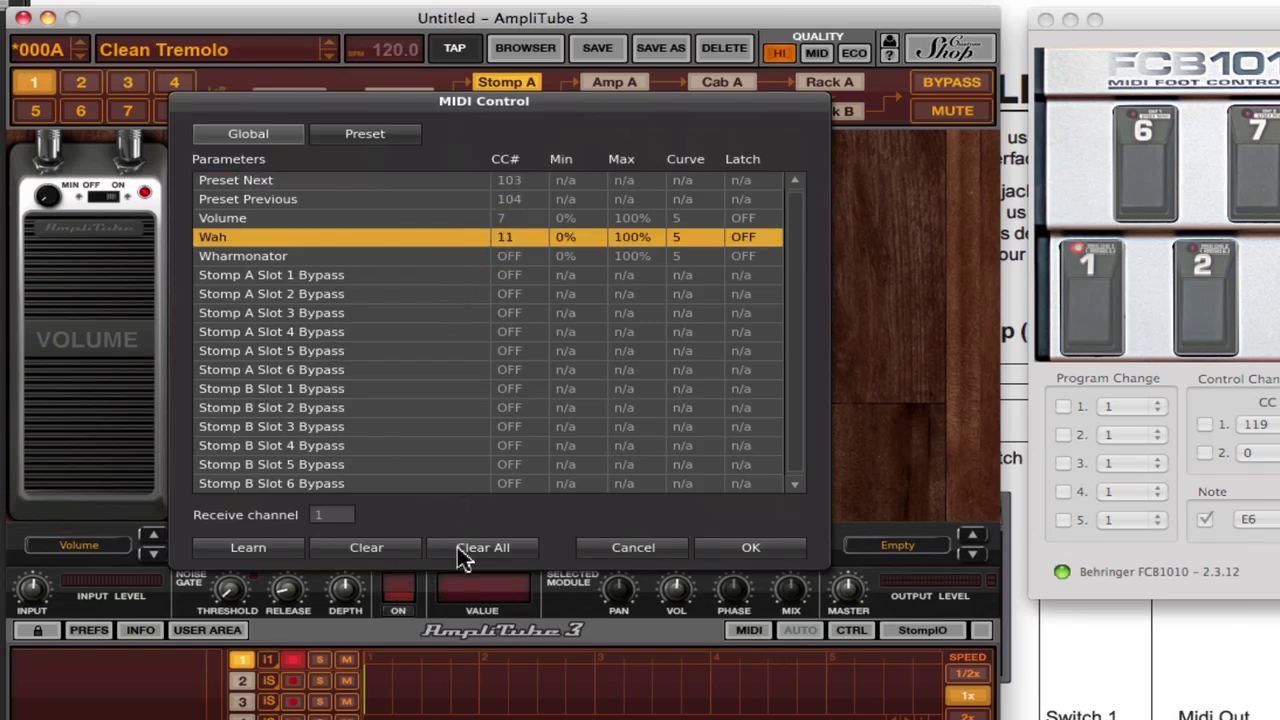
left_click(395, 563)
left_click(756, 545)
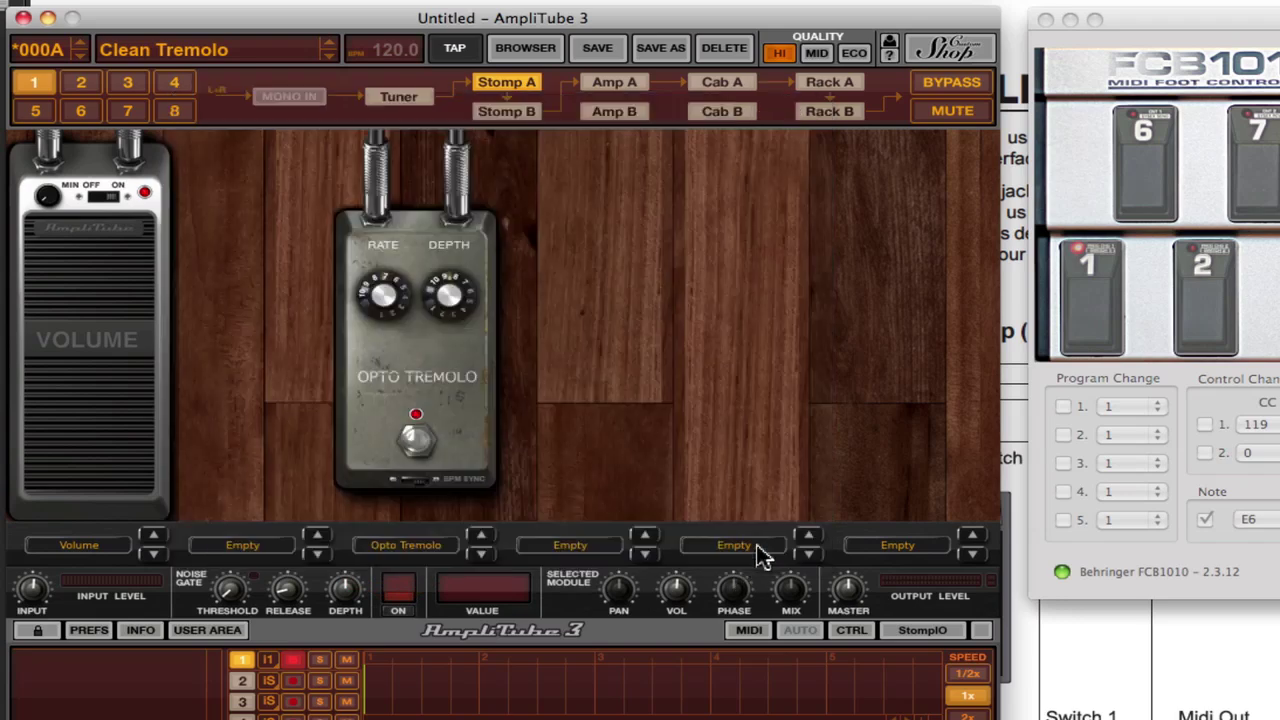
- Put an AmpliTube 3 Filter > Wah pedal in stomp slot 2 of Clean Tremolo
left_click(265, 548)
mouse_move(272, 566)
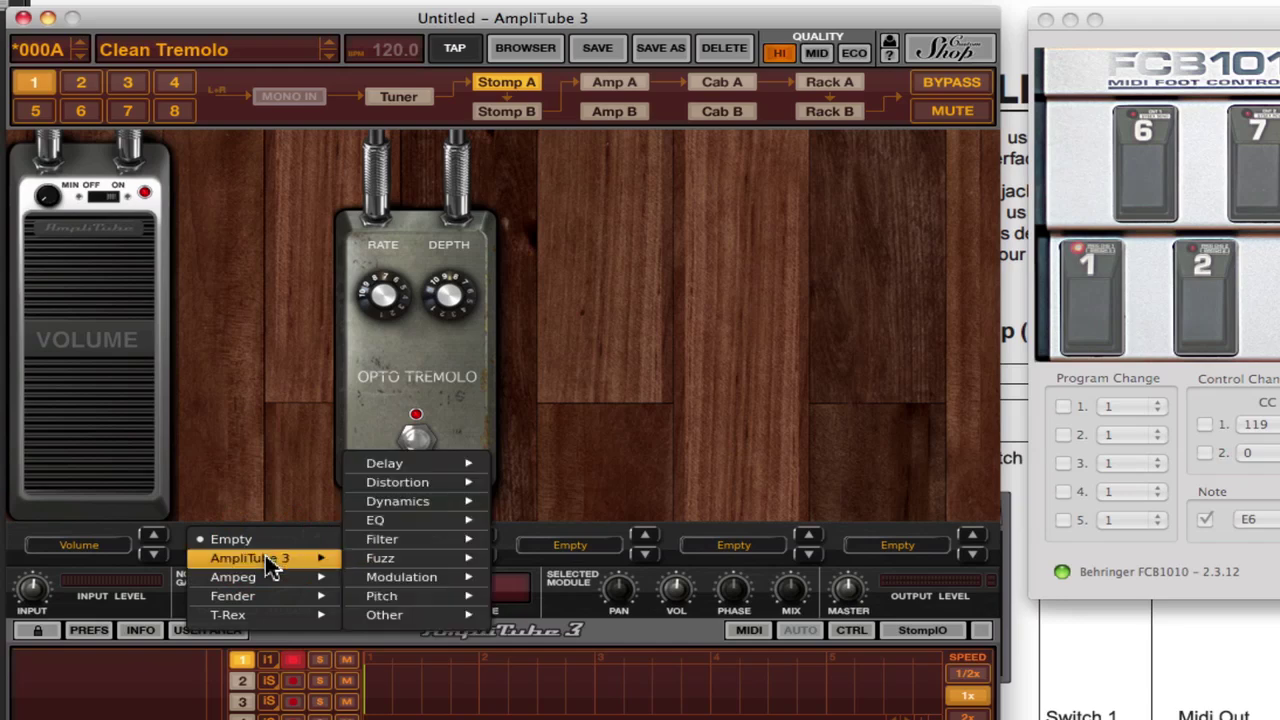
mouse_move(412, 548)
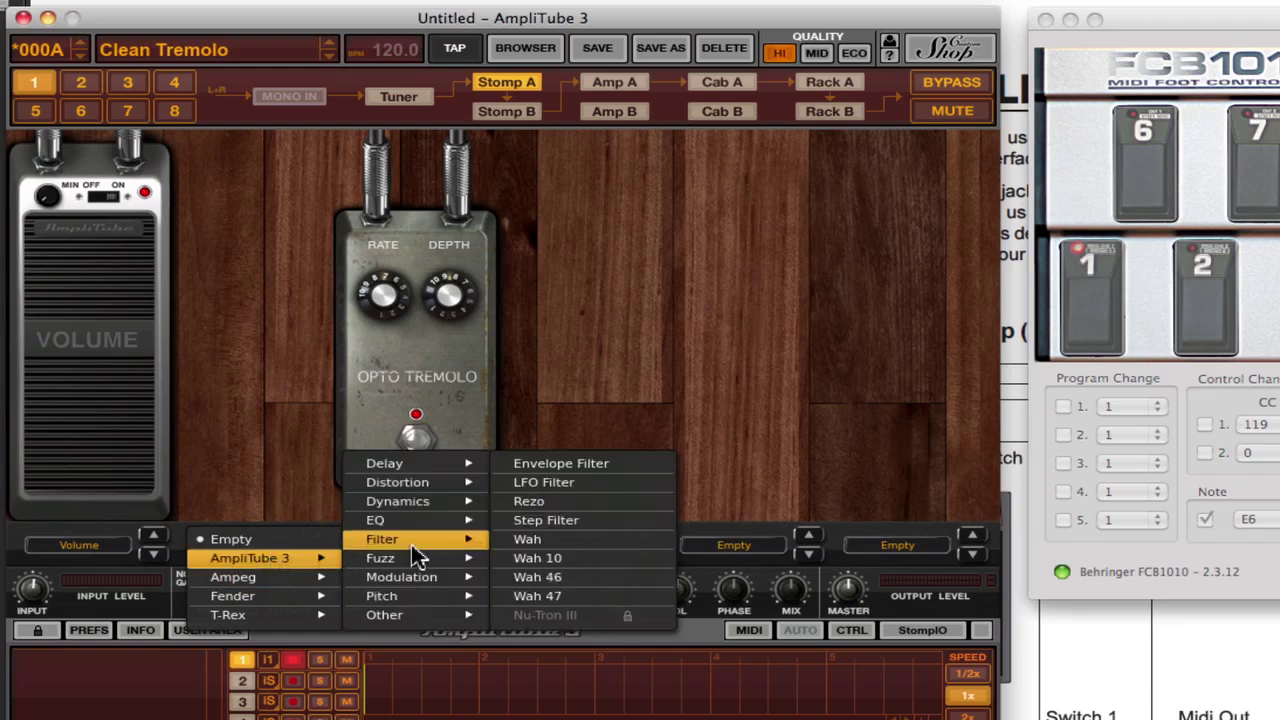
left_click(536, 543)
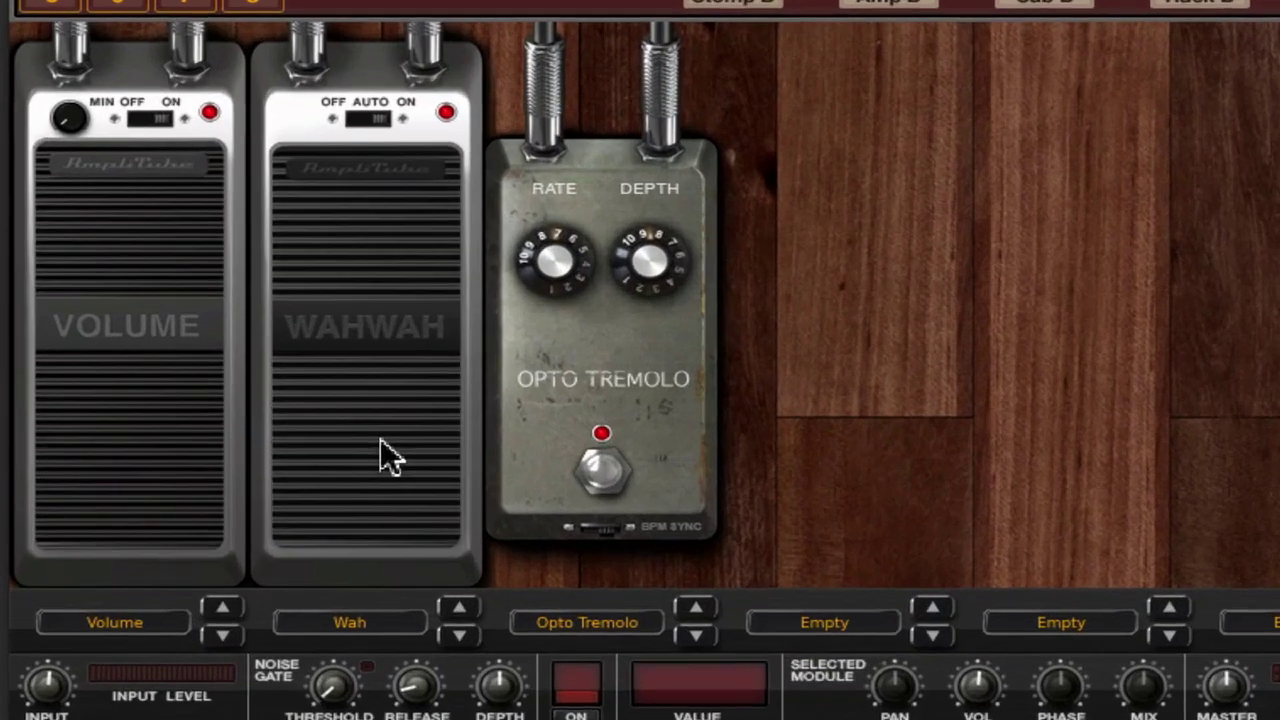
- Start MIDI Learn for the Wah pedal so the expression pedal controls it
right_click(184, 305)
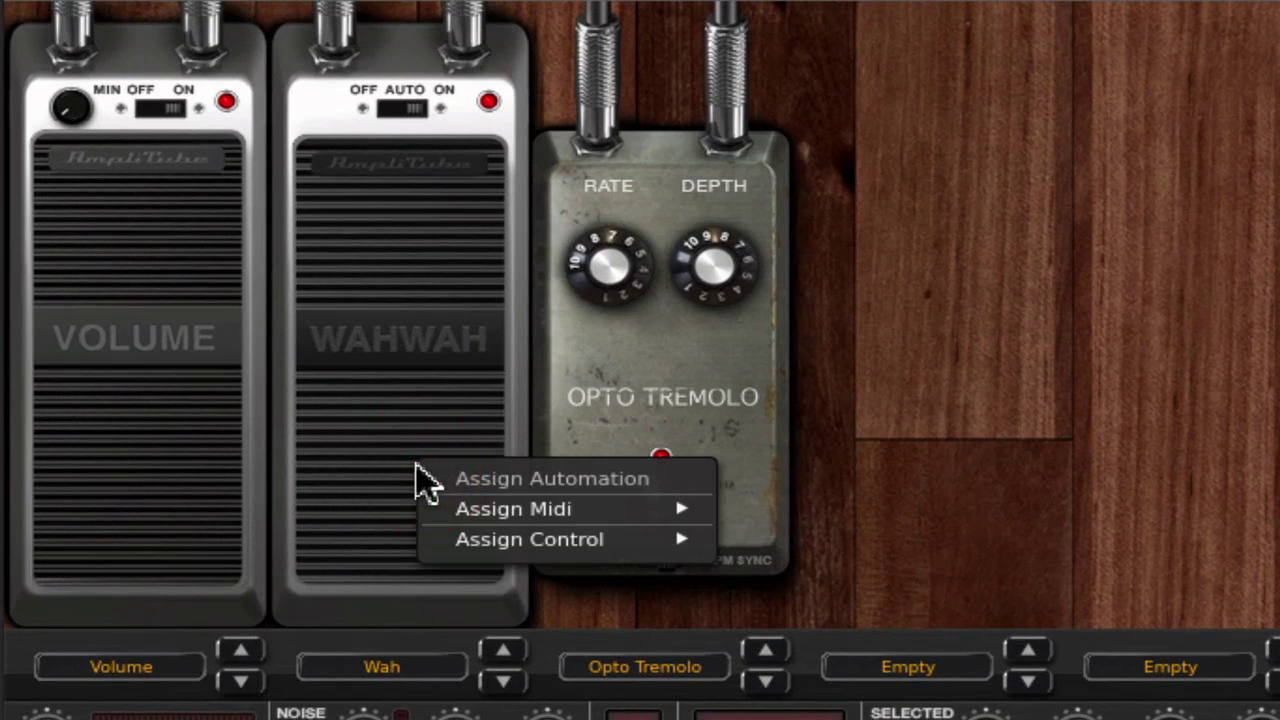
mouse_move(475, 518)
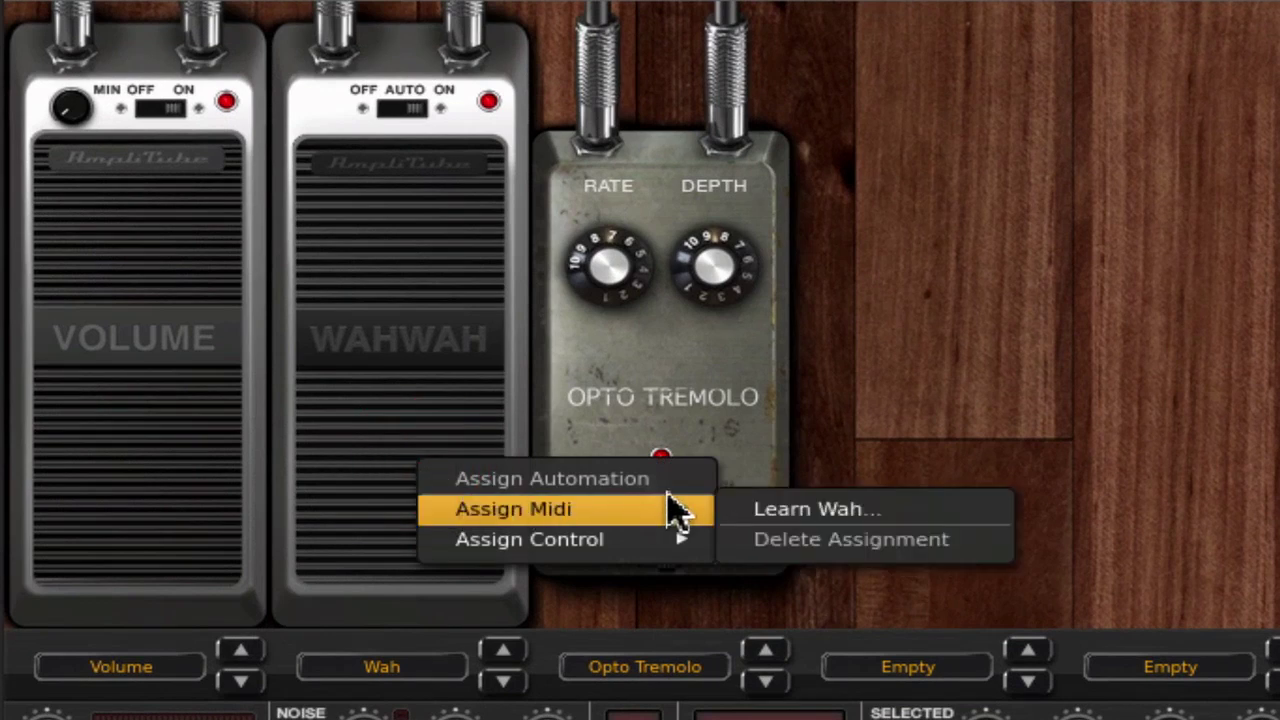
left_click(801, 513)
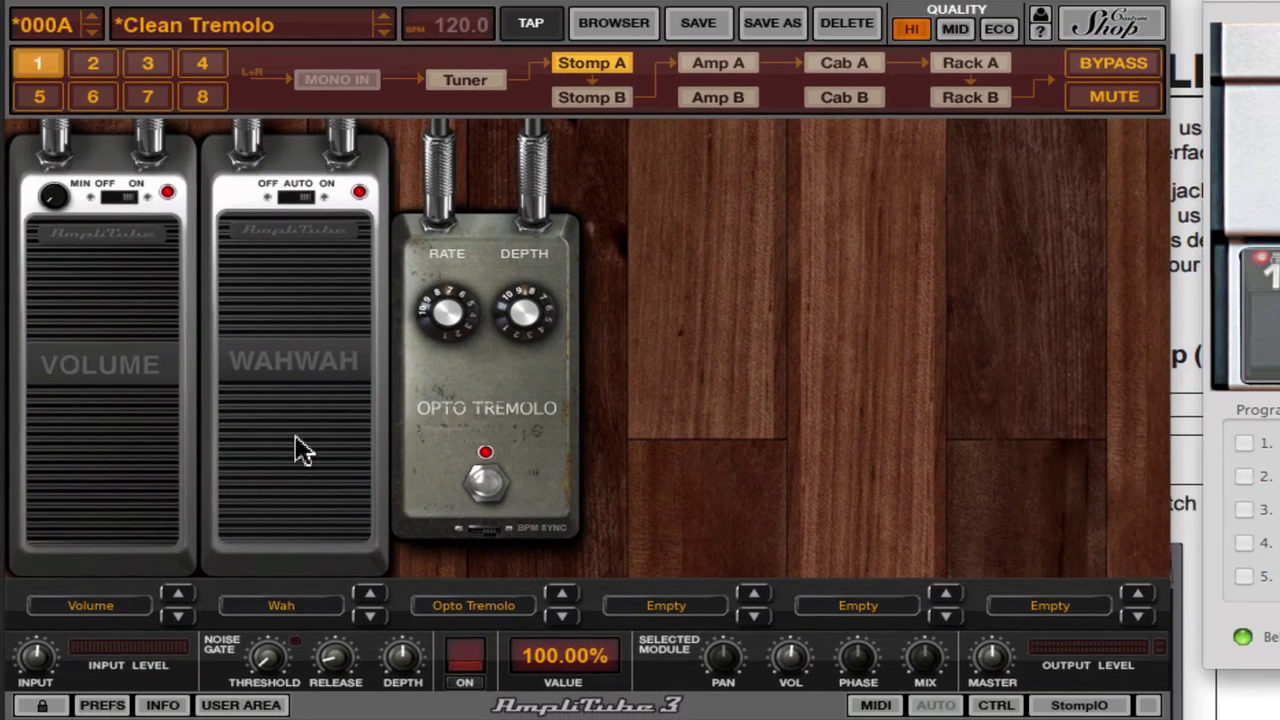
- Remove the preset's SA - S2 - Wah Wah mapping on CC 11 in MIDI Control
left_click(876, 706)
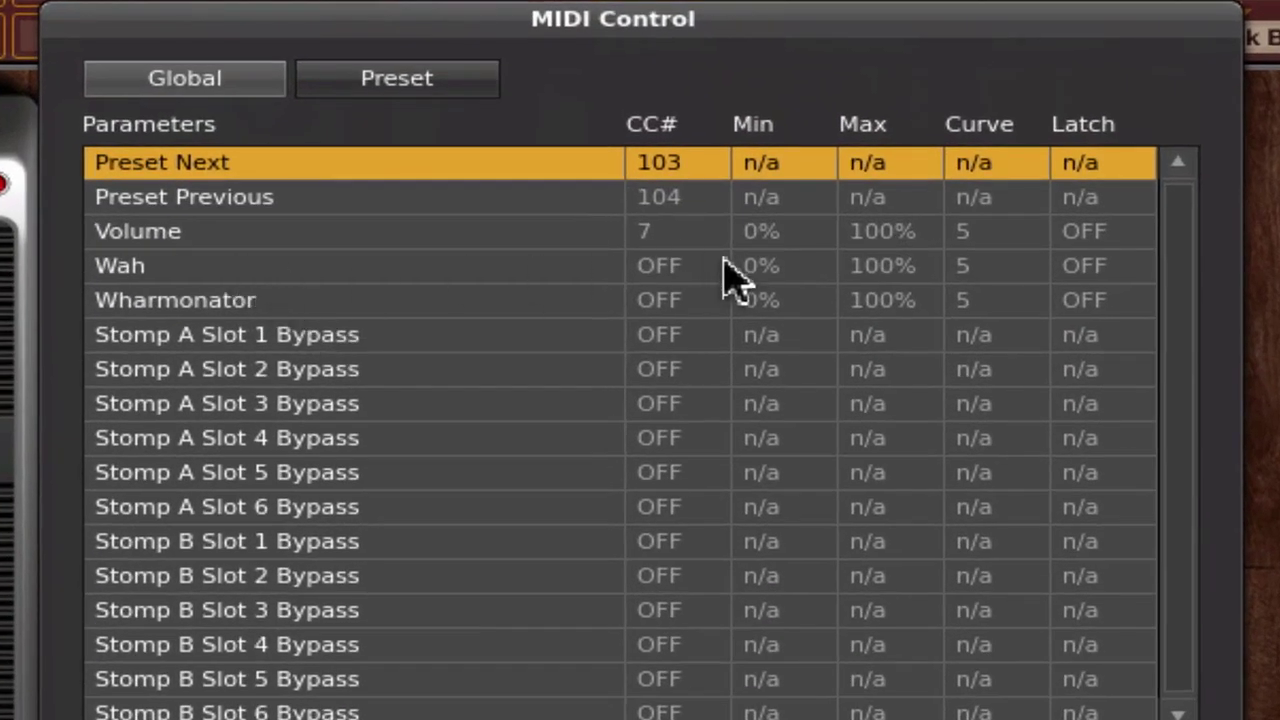
left_click(428, 84)
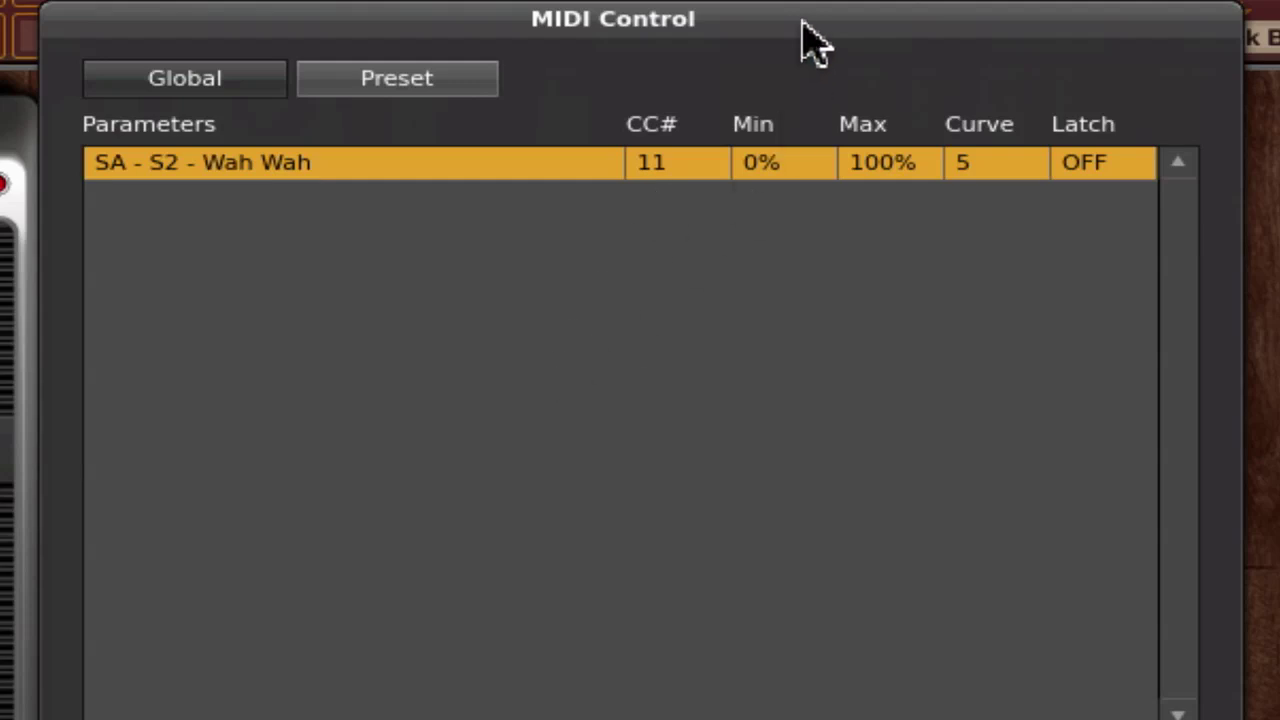
left_click(1005, 45)
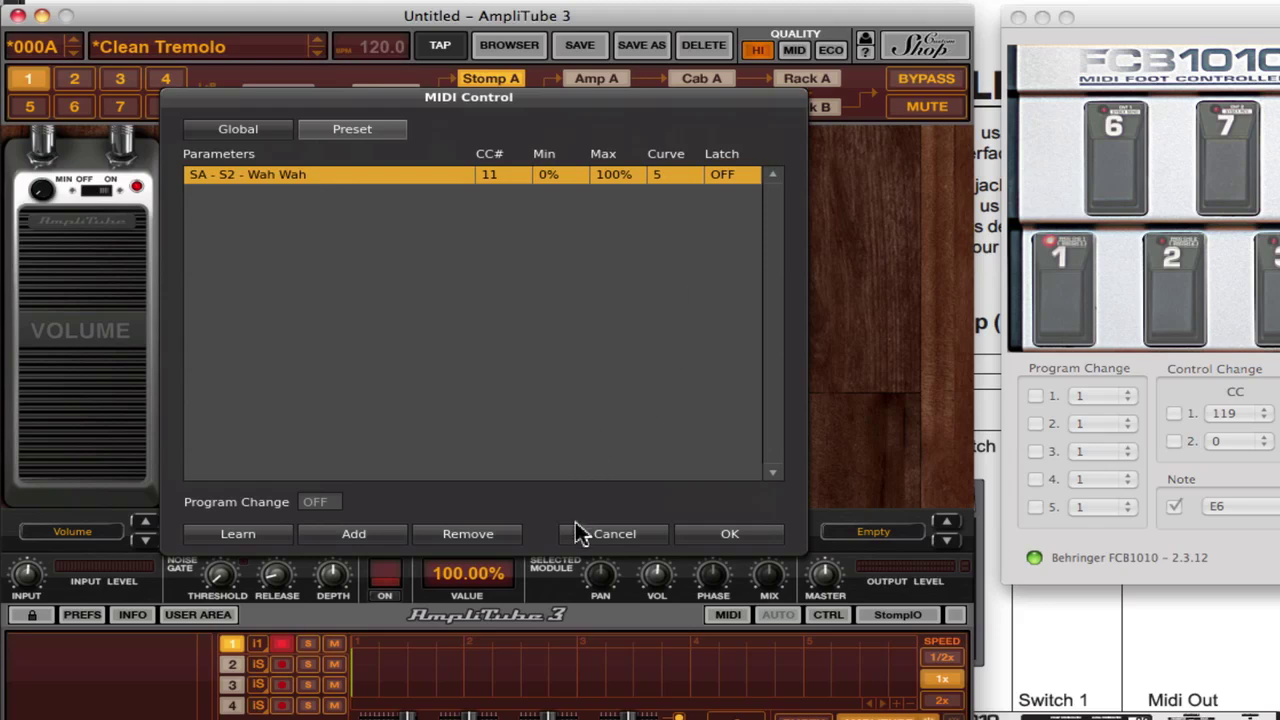
left_click(493, 544)
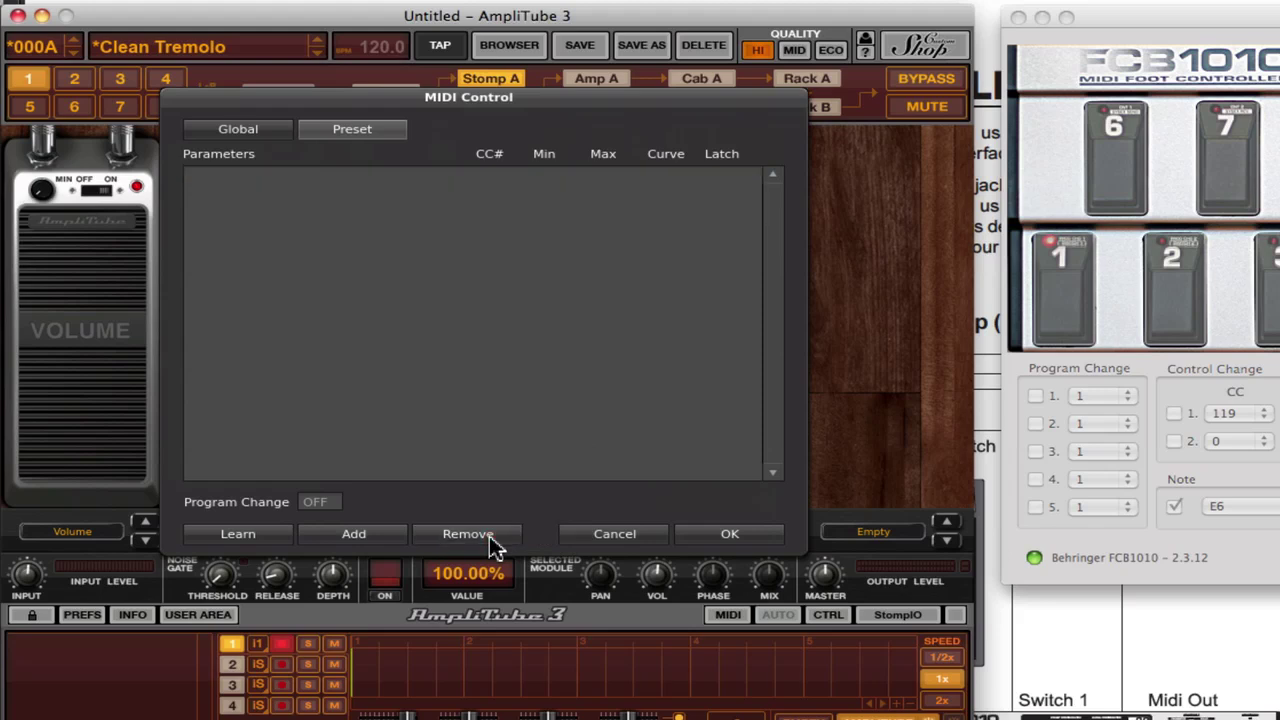
- Relearn the global Wah parameter to CC 11 from the FCB1010 expression pedal
left_click(237, 138)
left_click(294, 230)
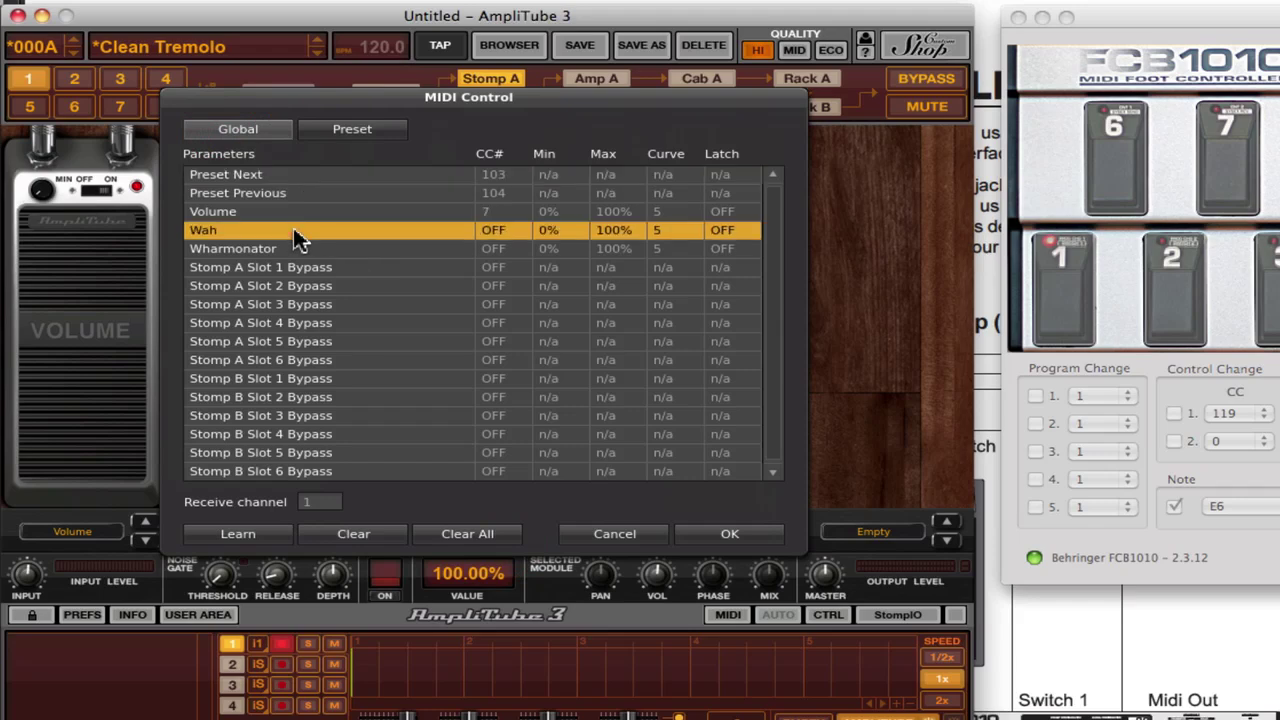
left_click(242, 536)
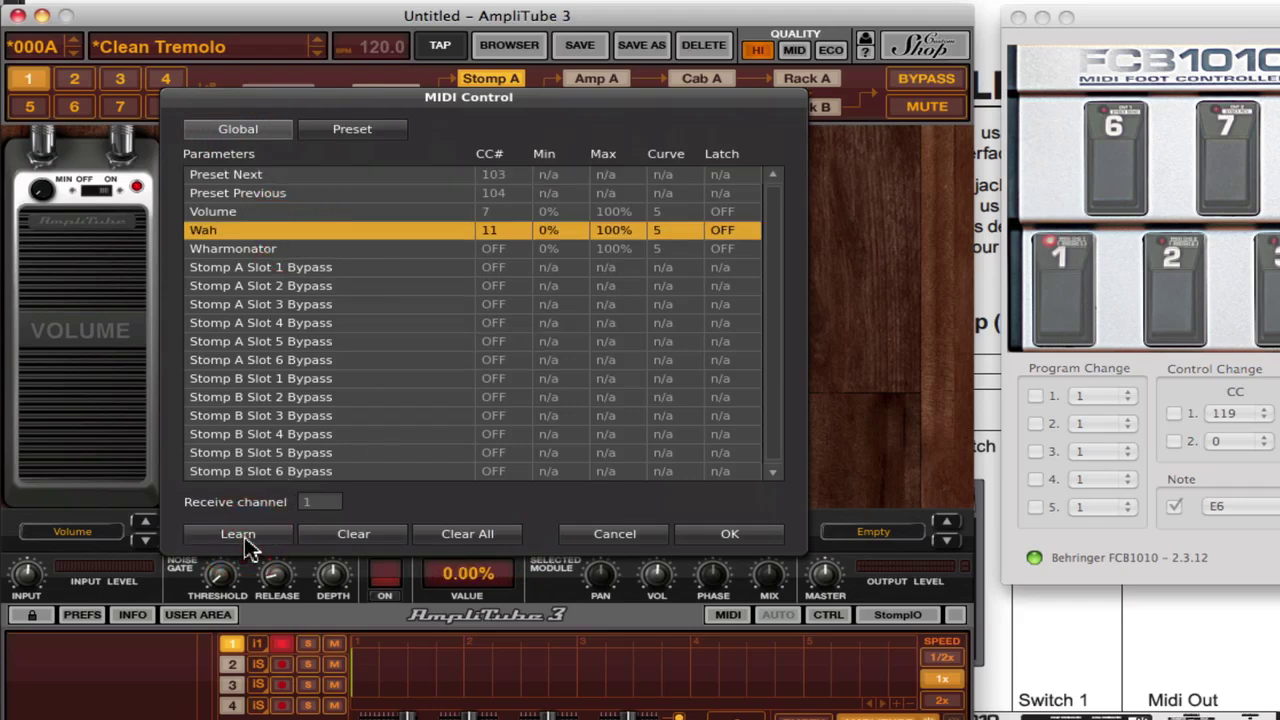
left_click(689, 535)
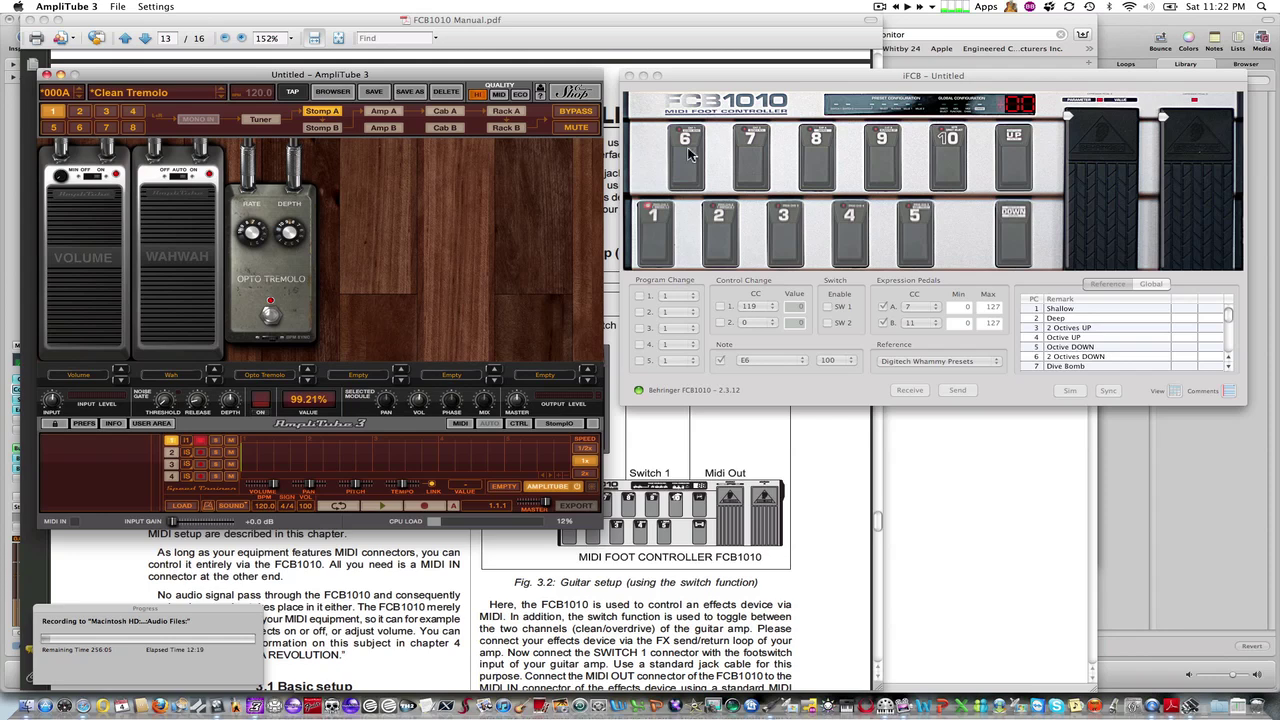
- Bring the iFCB FCB1010 editor window to the front
left_click(756, 75)
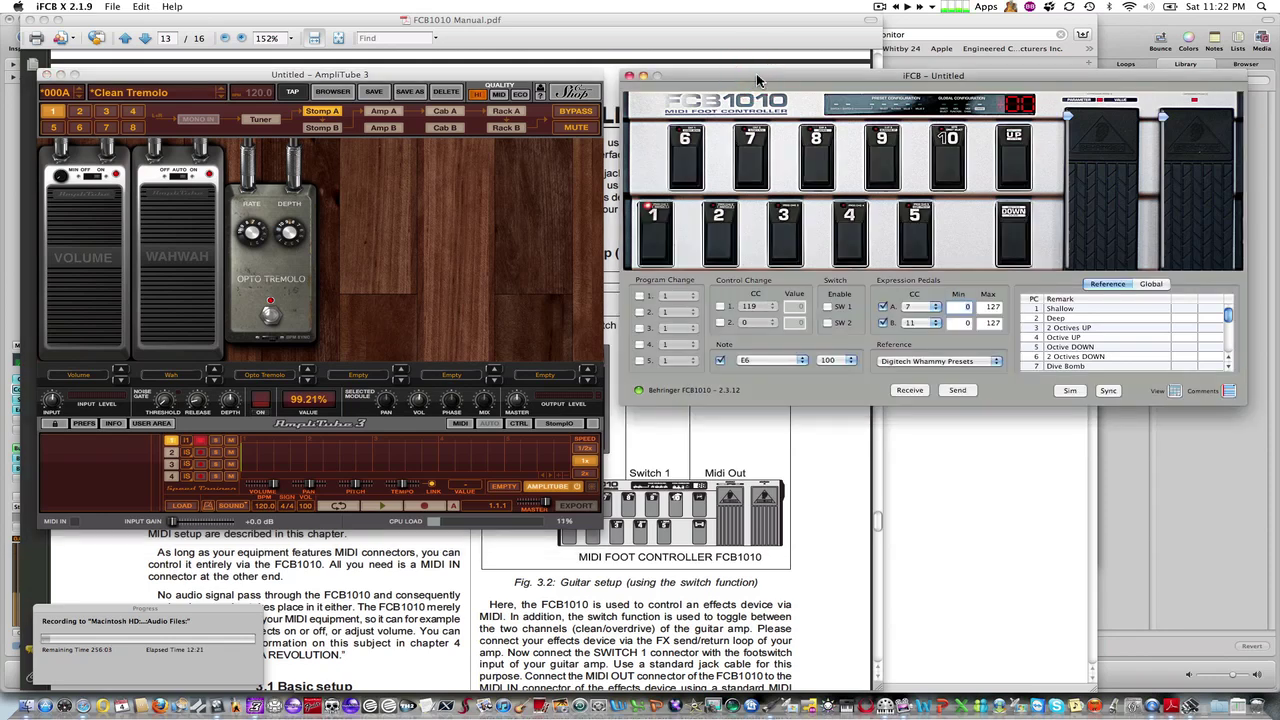